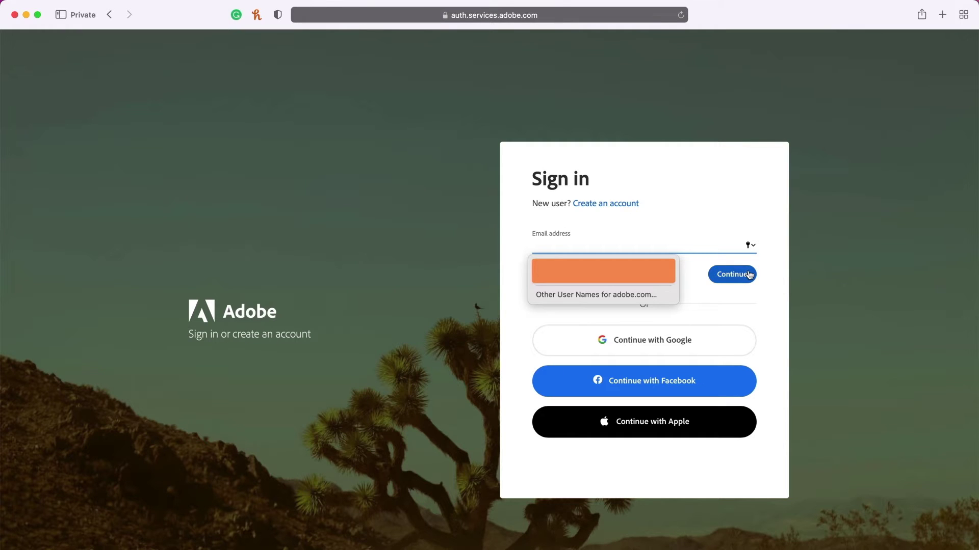
# Sign in to Adobe with the saved account e-mail to return to Mixamo
pyautogui.press('Return')
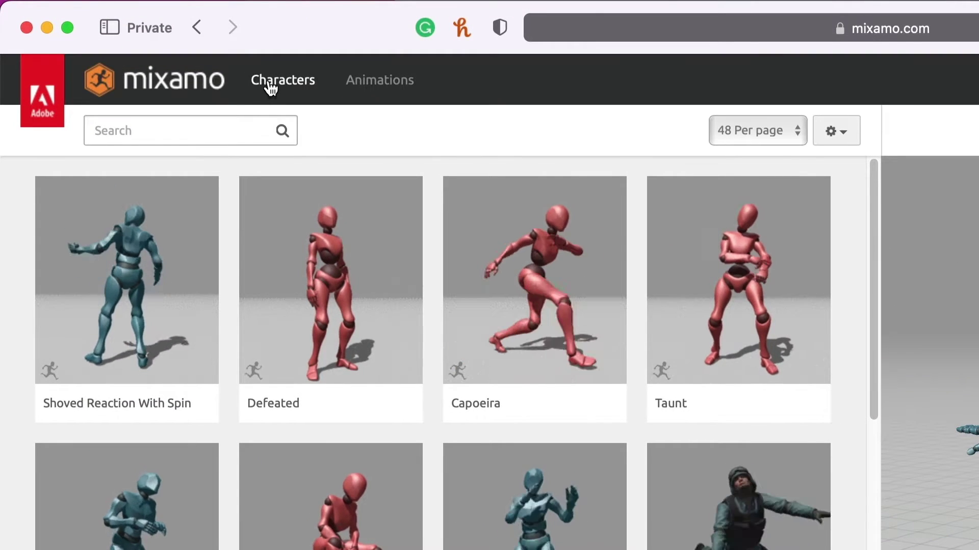
# Replace Y Bot with Michelle from page 2 of the Characters library, then browse Animations
pyautogui.click(269, 82)
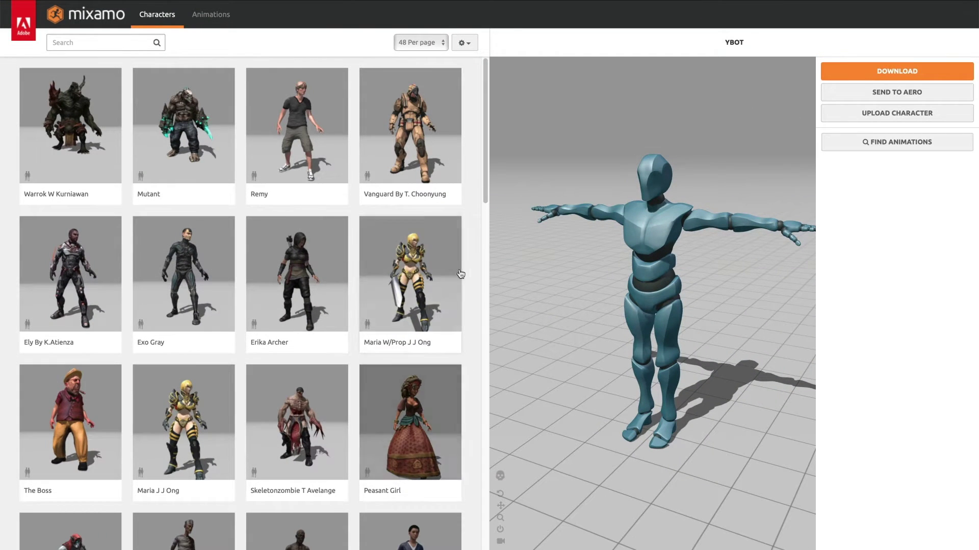
pyautogui.moveTo(483, 174); pyautogui.dragTo(520, 547)
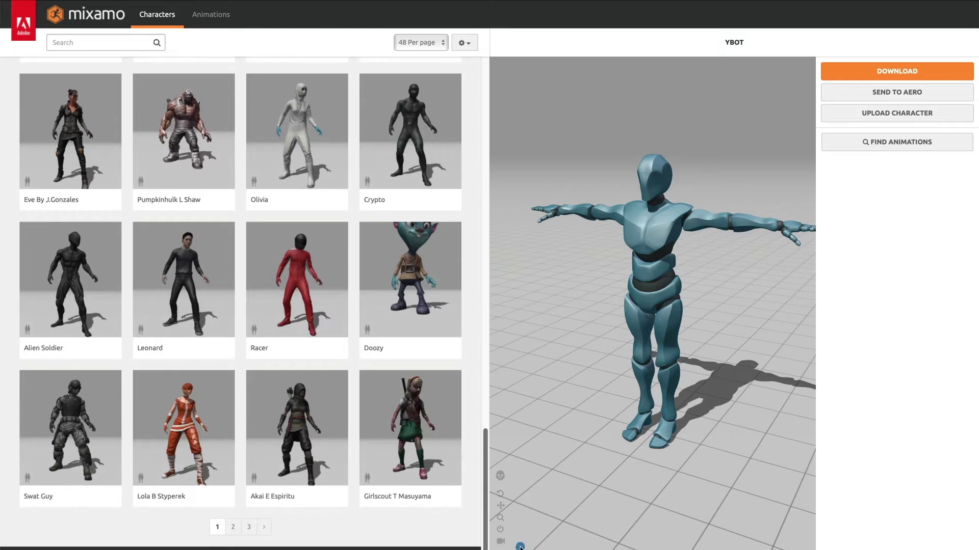
pyautogui.click(232, 528)
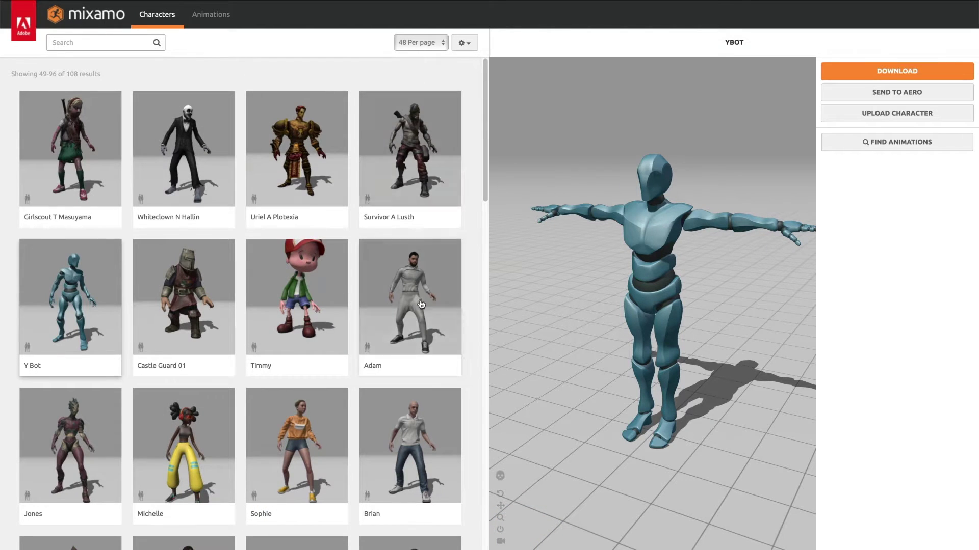
pyautogui.moveTo(481, 184); pyautogui.dragTo(476, 260)
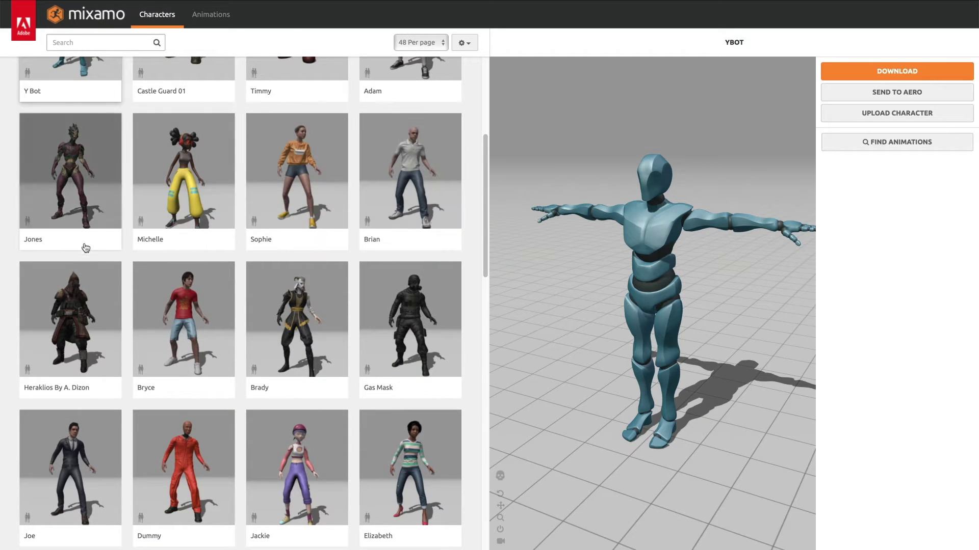
pyautogui.click(186, 174)
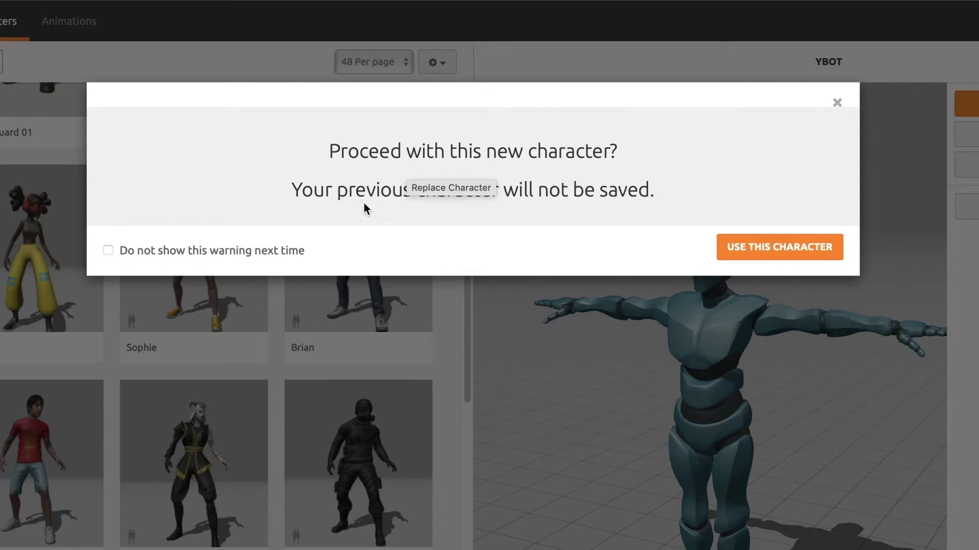
pyautogui.click(760, 247)
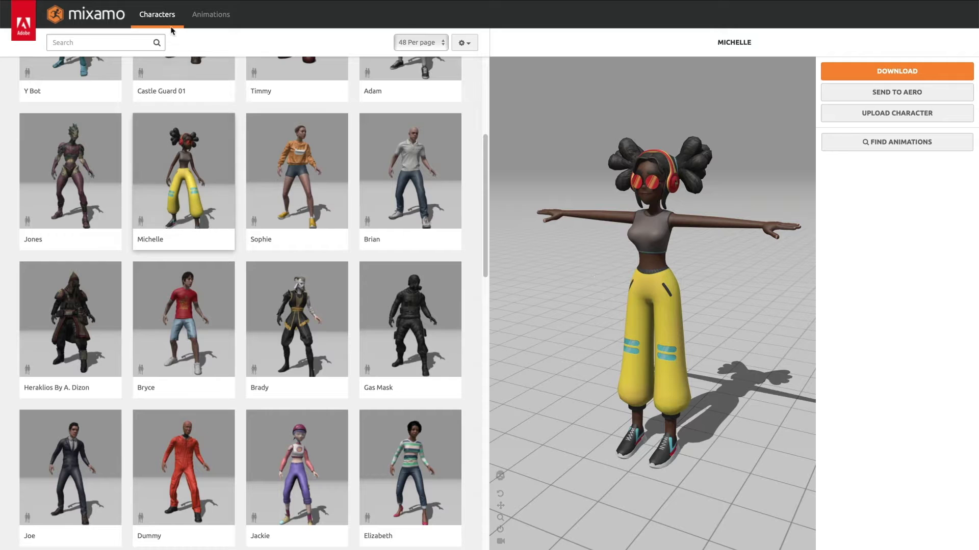
pyautogui.click(209, 15)
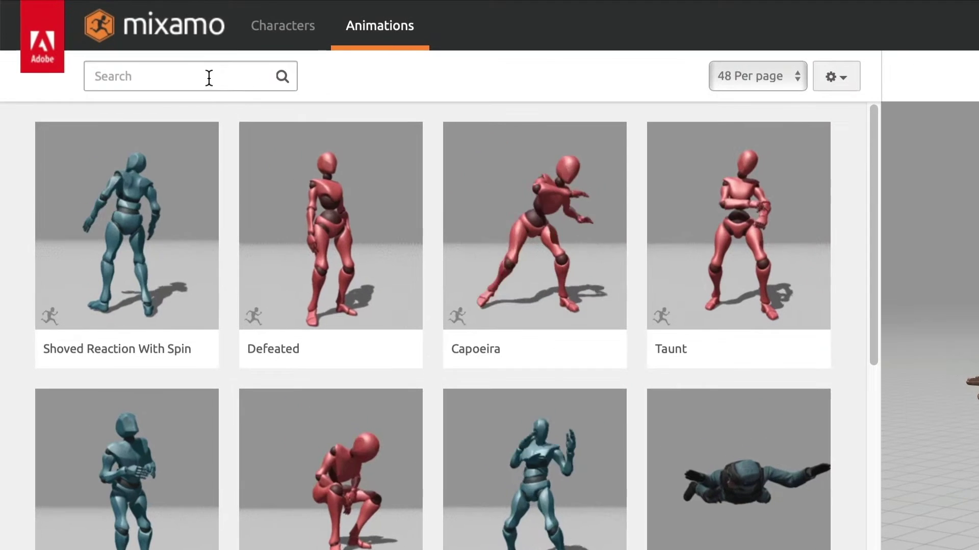
# Search animations for 'dance' and apply Hip Hop Dancing from the results
pyautogui.click(102, 42)
pyautogui.click(182, 76)
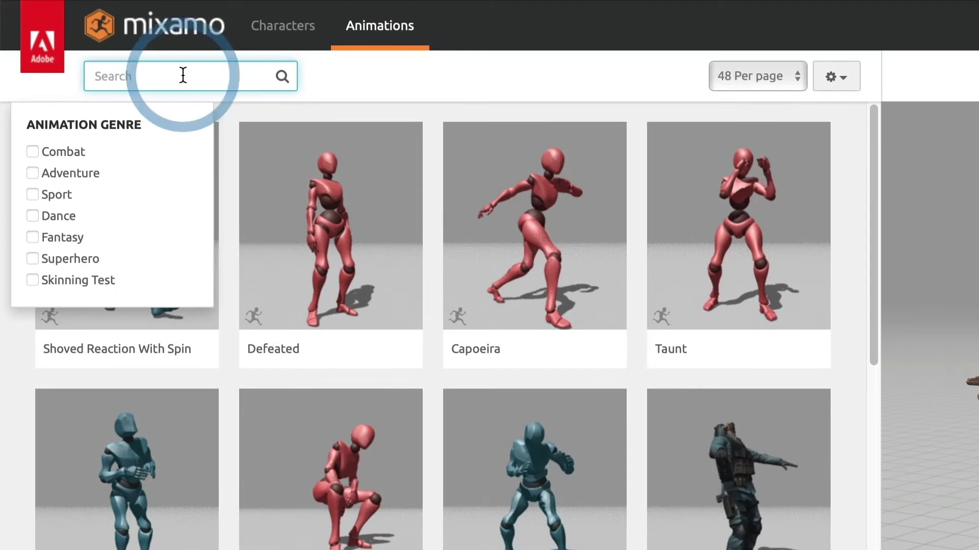
pyautogui.write('dance')
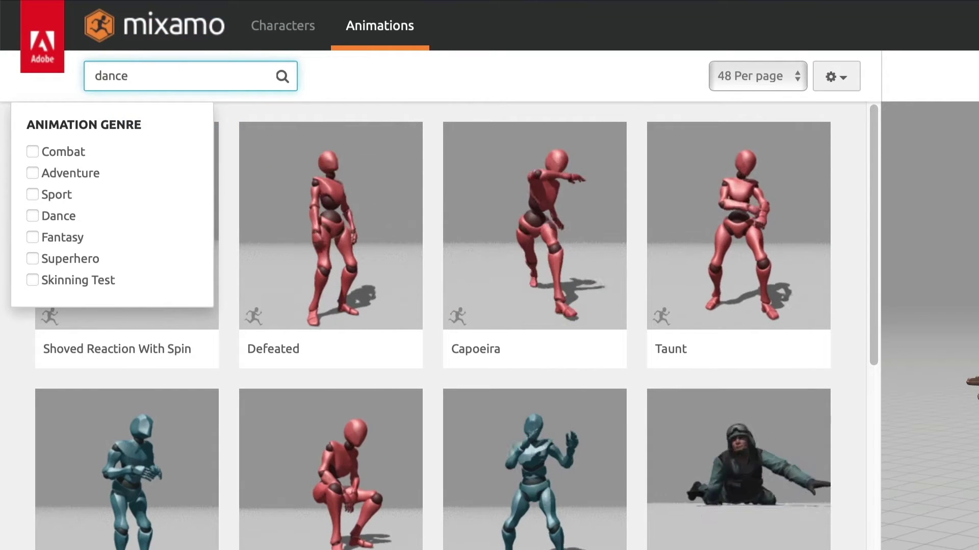
pyautogui.press('Return')
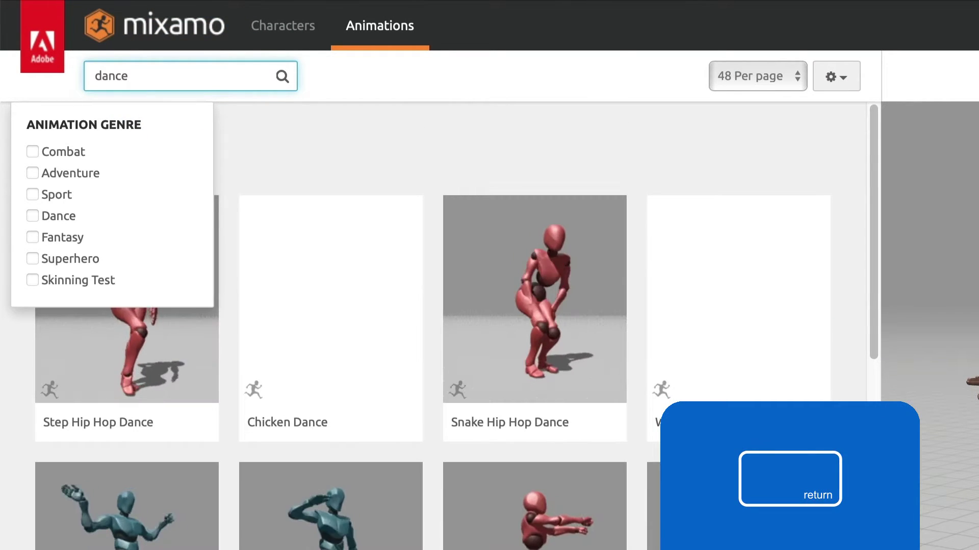
pyautogui.click(290, 130)
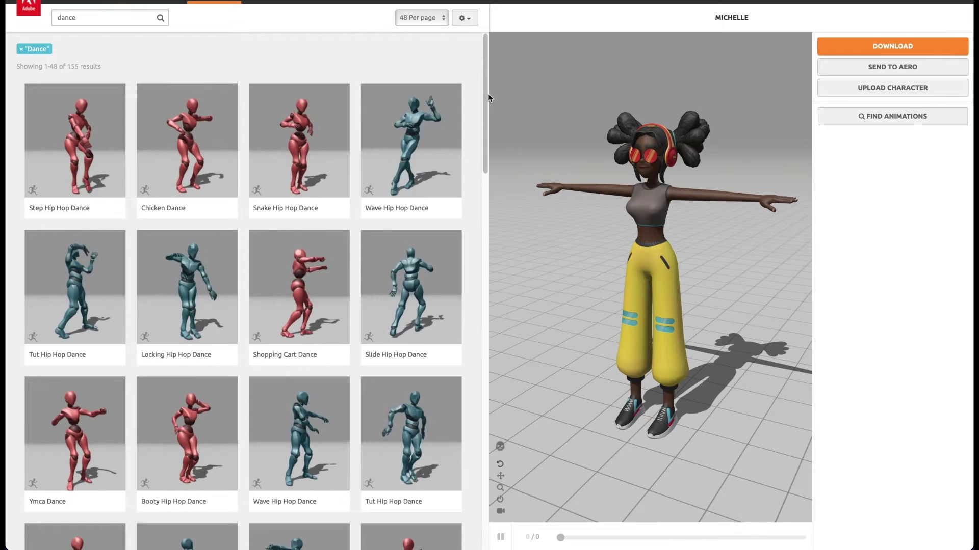
pyautogui.moveTo(488, 93)
pyautogui.mouseDown()
pyautogui.moveTo(479, 175)
pyautogui.moveTo(493, 269)
pyautogui.mouseUp()
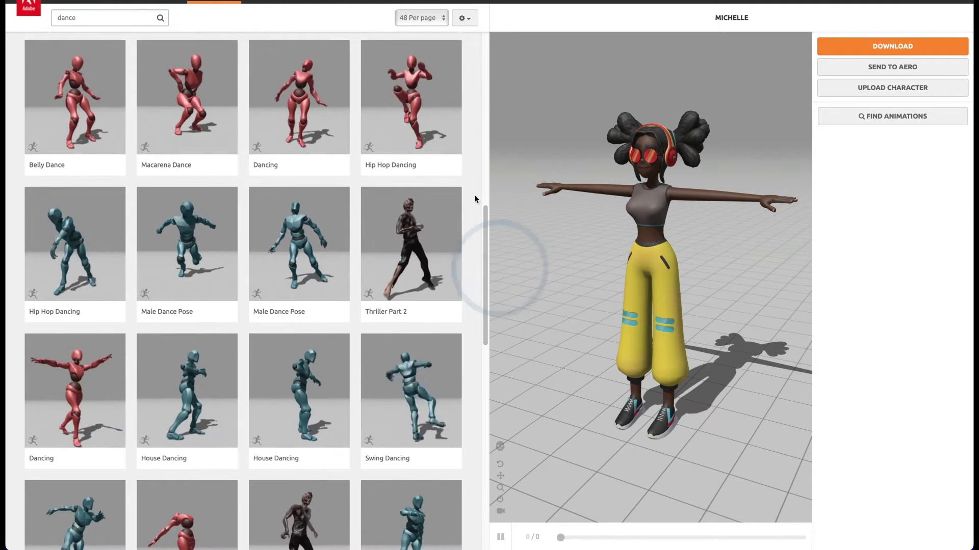
pyautogui.click(395, 92)
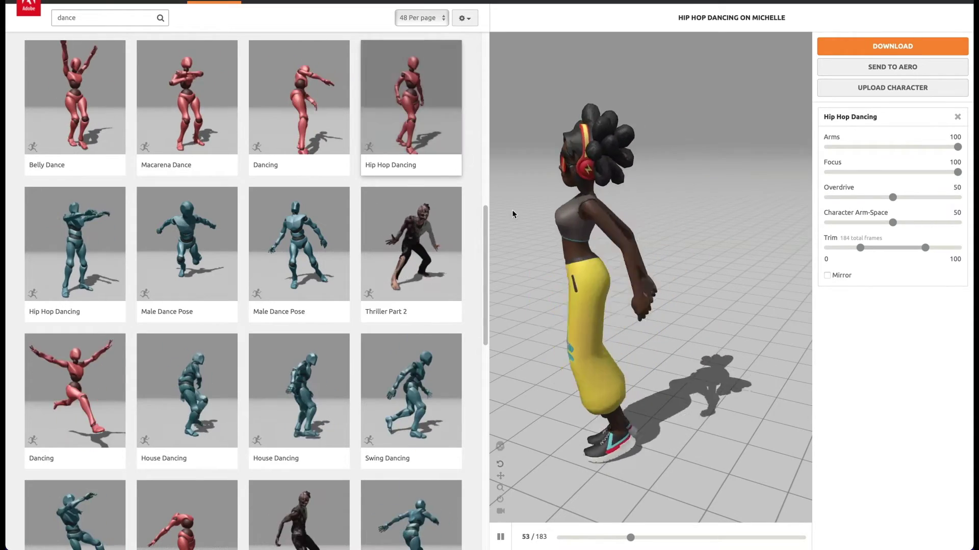
# Pause Hip Hop Dancing at frame 82 and orbit the view to face Michelle
pyautogui.click(500, 537)
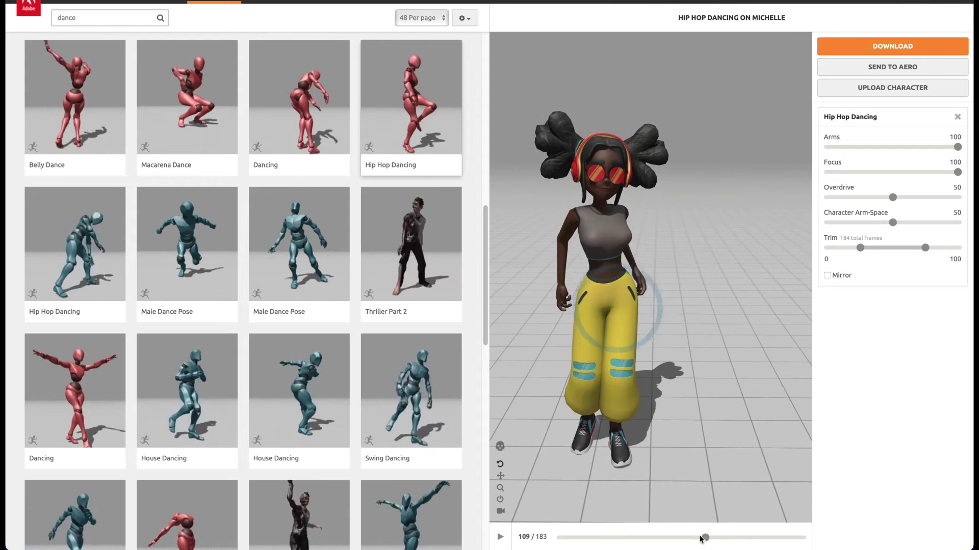
pyautogui.moveTo(705, 538); pyautogui.dragTo(668, 538)
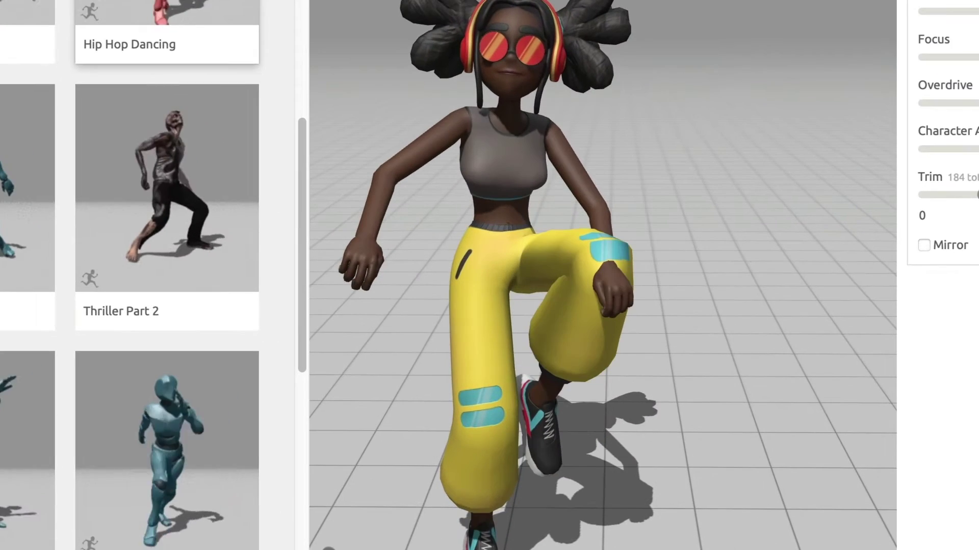
pyautogui.moveTo(557, 506); pyautogui.dragTo(504, 298)
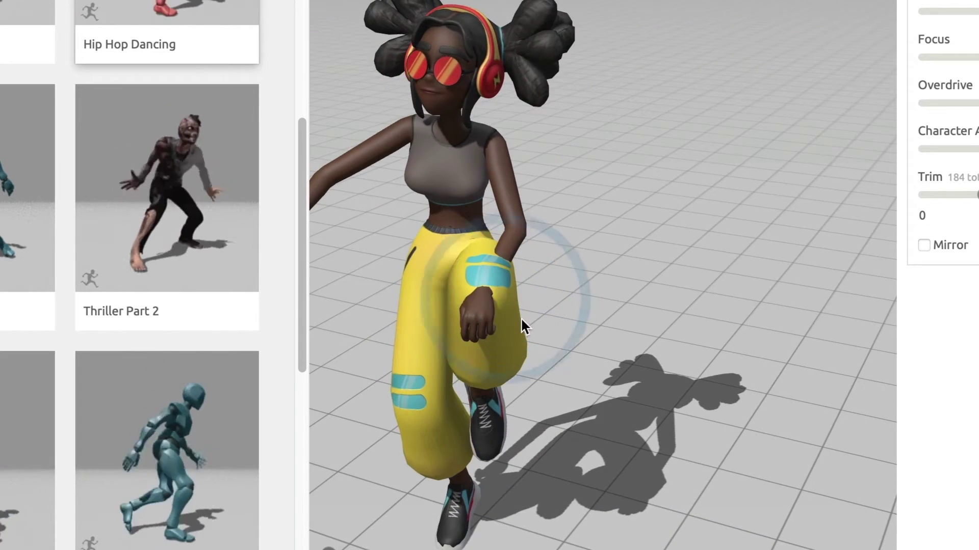
pyautogui.moveTo(500, 342); pyautogui.dragTo(601, 337)
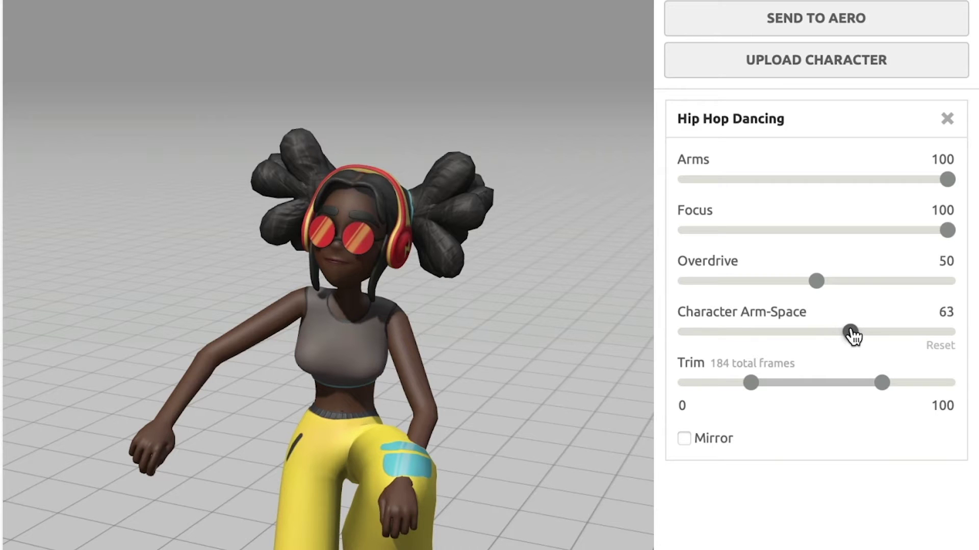
# Set Character Arm-Space to 65, then pause and scrub the dance while orbiting to the front
pyautogui.moveTo(858, 334); pyautogui.dragTo(854, 334)
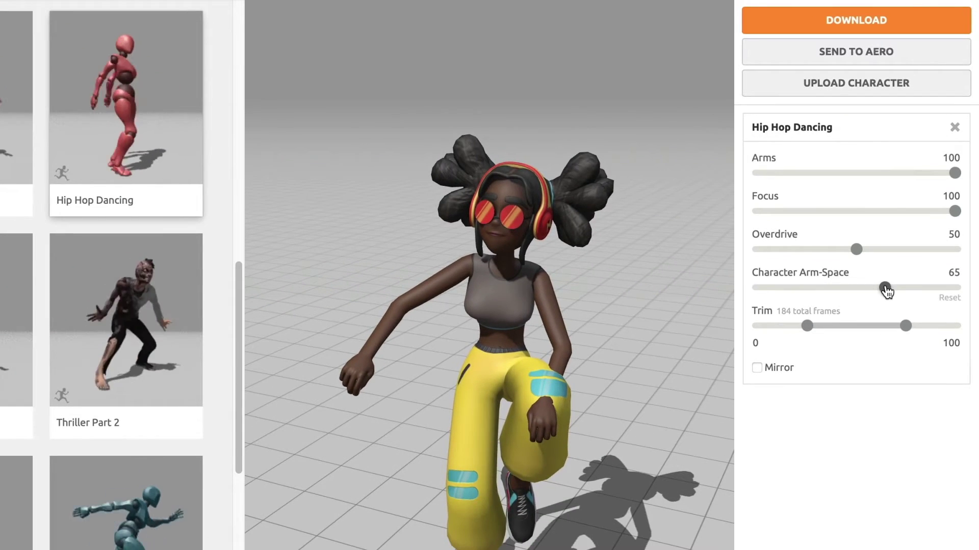
pyautogui.click(885, 290)
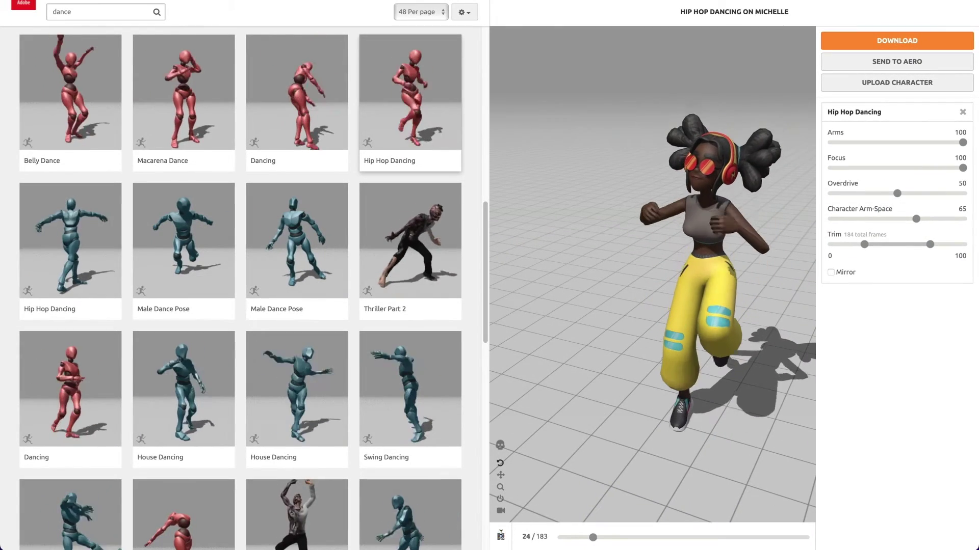
pyautogui.click(500, 536)
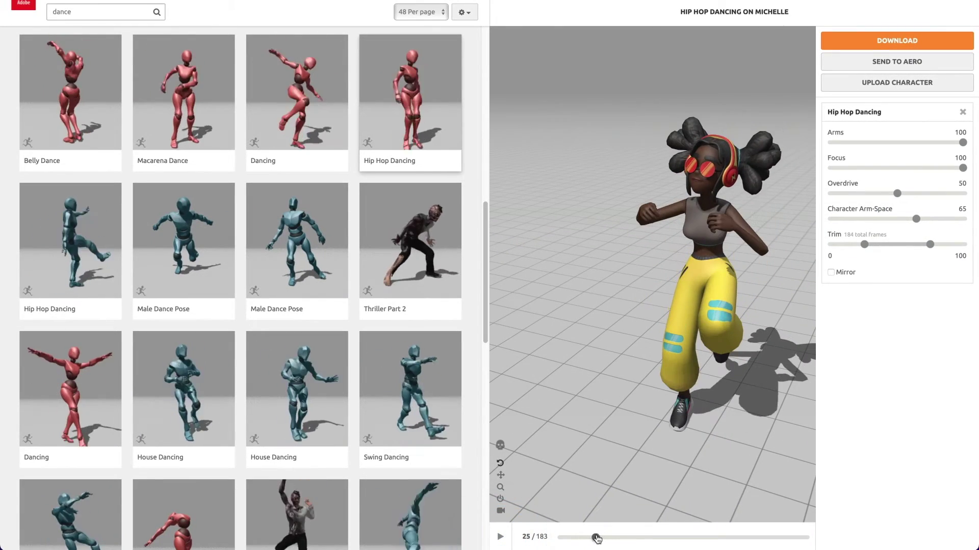
pyautogui.moveTo(593, 537); pyautogui.dragTo(628, 536)
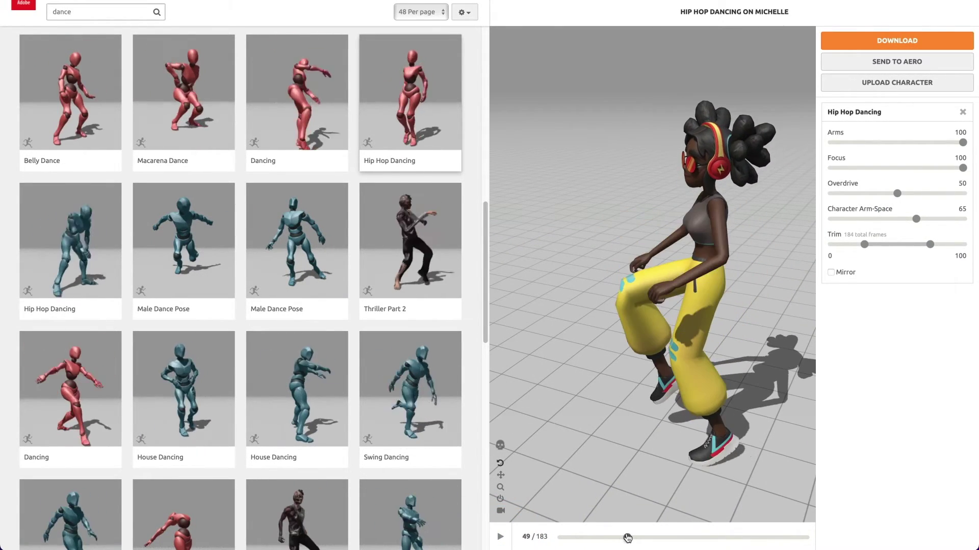
pyautogui.moveTo(654, 490); pyautogui.dragTo(766, 313)
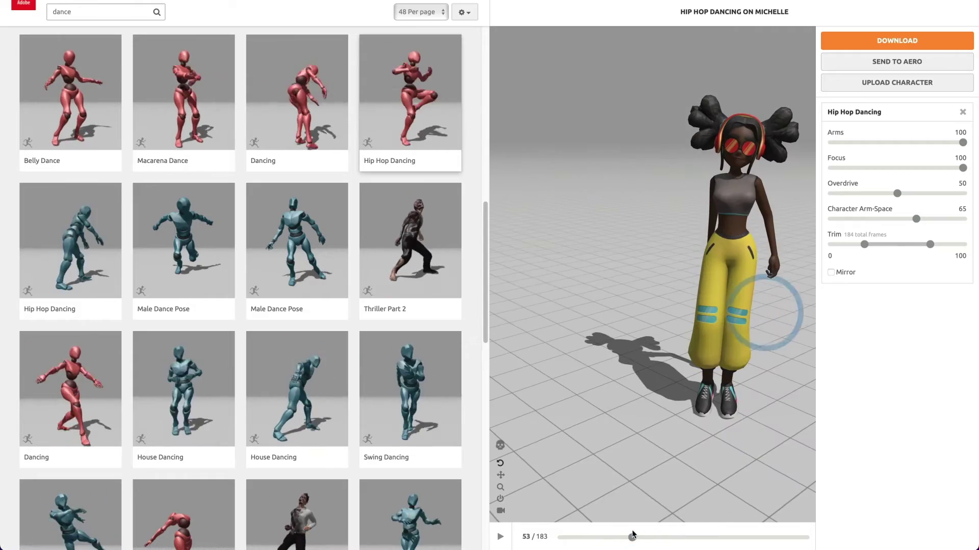
pyautogui.moveTo(629, 536); pyautogui.dragTo(673, 538)
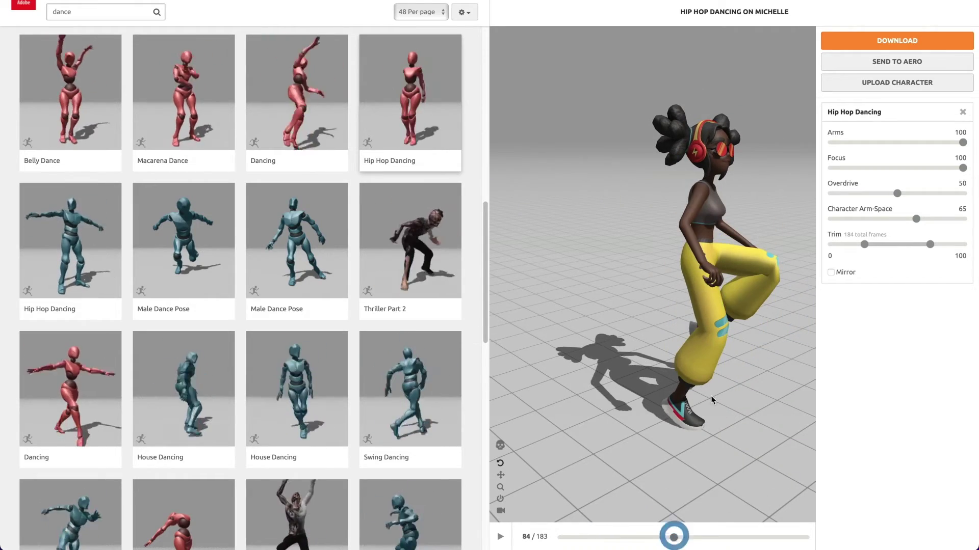
# Advance the preview to frame 98, raise Character Arm-Space to 70, and scrub to frame 47
pyautogui.moveTo(755, 306); pyautogui.dragTo(670, 289)
pyautogui.moveTo(673, 538); pyautogui.dragTo(693, 539)
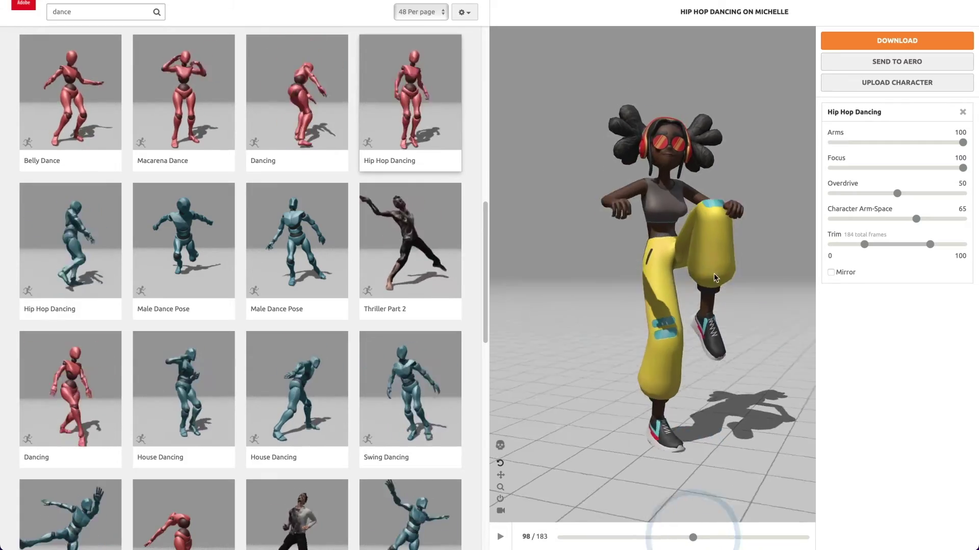
pyautogui.moveTo(714, 274)
pyautogui.mouseDown()
pyautogui.moveTo(656, 312)
pyautogui.moveTo(637, 274)
pyautogui.moveTo(686, 345)
pyautogui.moveTo(653, 353)
pyautogui.moveTo(745, 306)
pyautogui.mouseUp()
pyautogui.scroll(3, 653, 352)
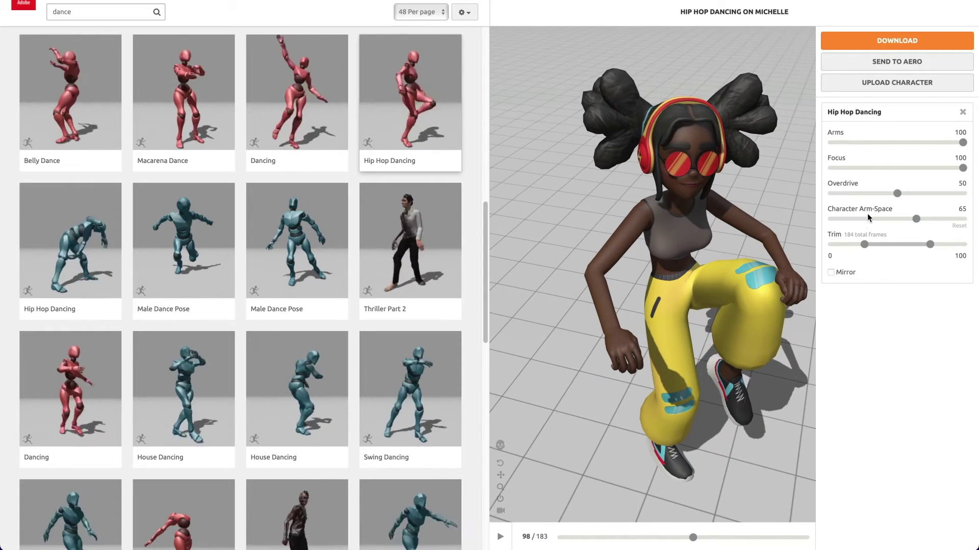
pyautogui.moveTo(916, 218)
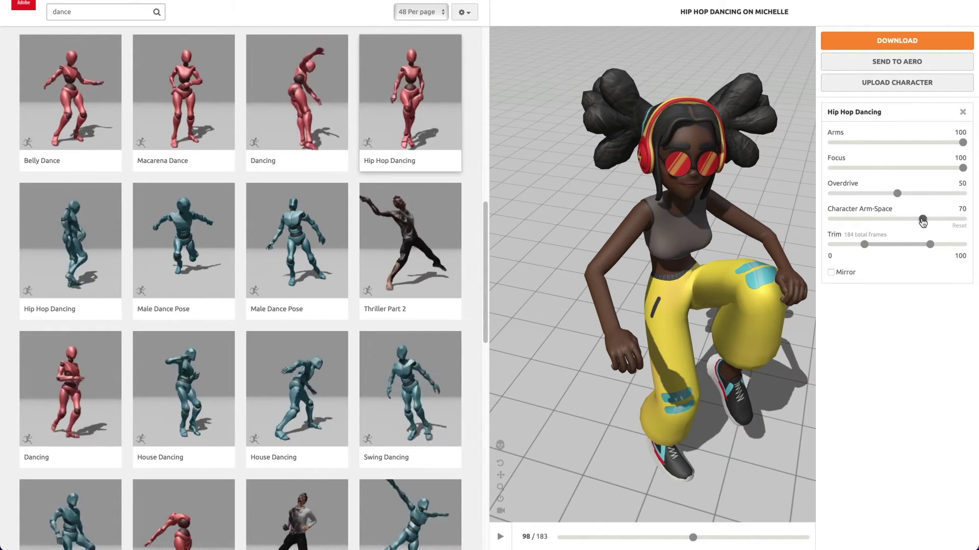
pyautogui.moveTo(917, 221); pyautogui.dragTo(922, 219)
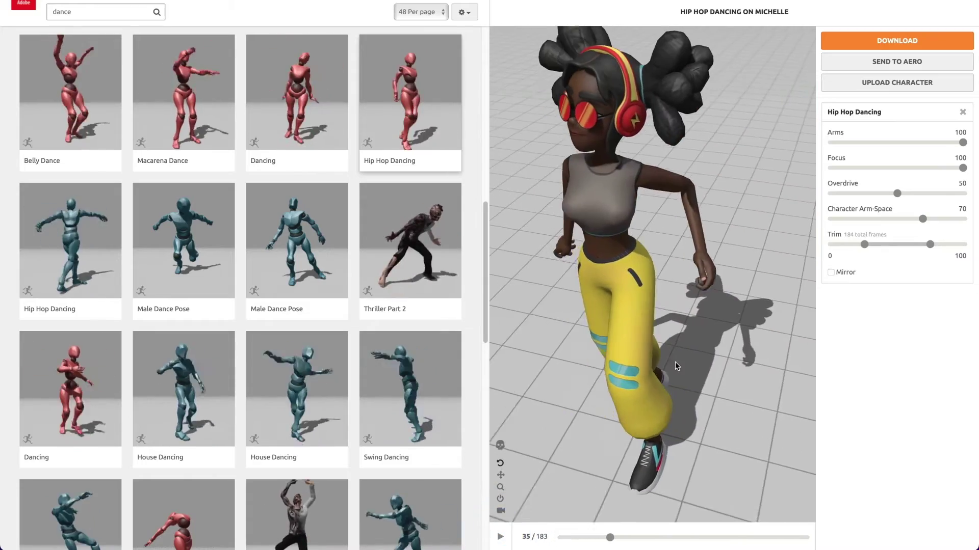
pyautogui.moveTo(610, 538); pyautogui.dragTo(654, 538)
pyautogui.scroll(-3, 613, 344)
pyautogui.scroll(-3, 613, 344)
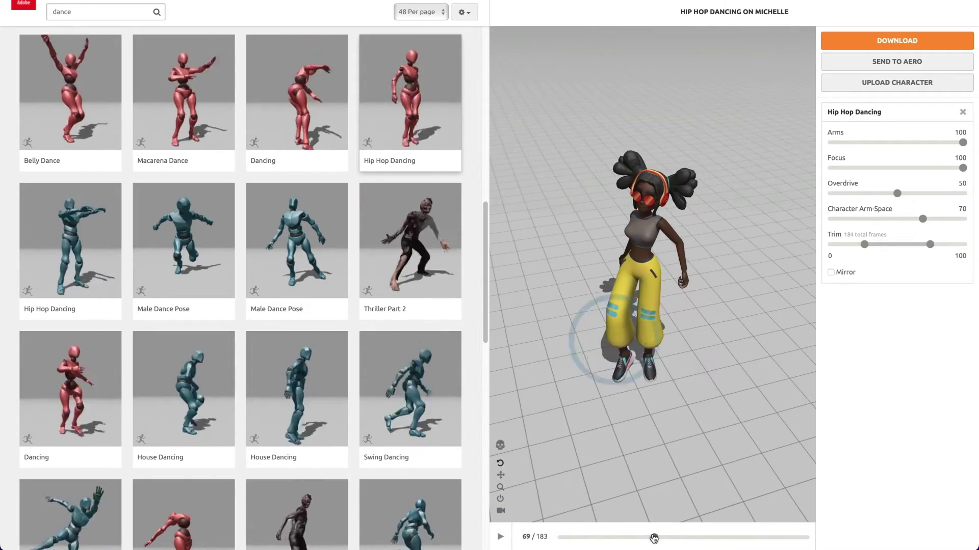
# Orbit closer and step the dance preview through frames 96, 122 and 126
pyautogui.moveTo(613, 344); pyautogui.dragTo(669, 348)
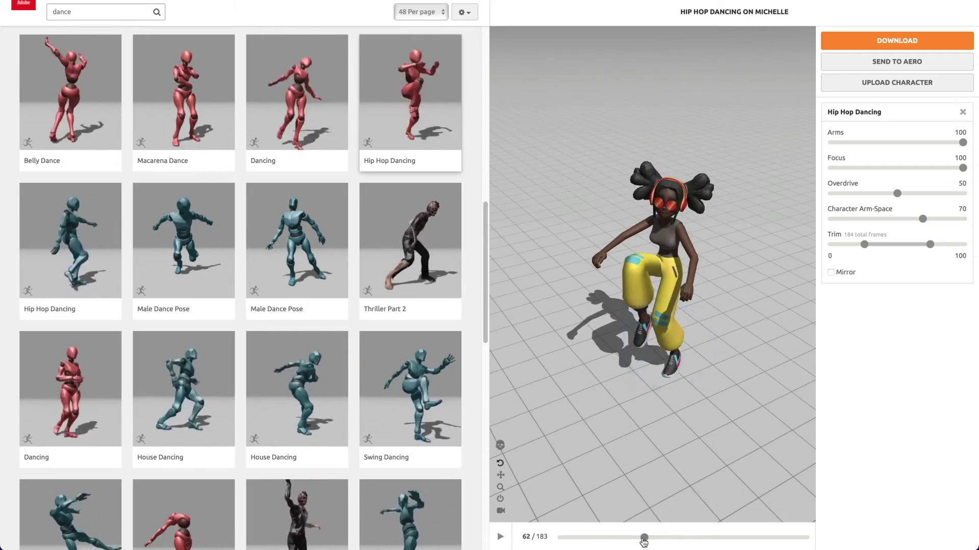
pyautogui.moveTo(644, 538); pyautogui.dragTo(691, 539)
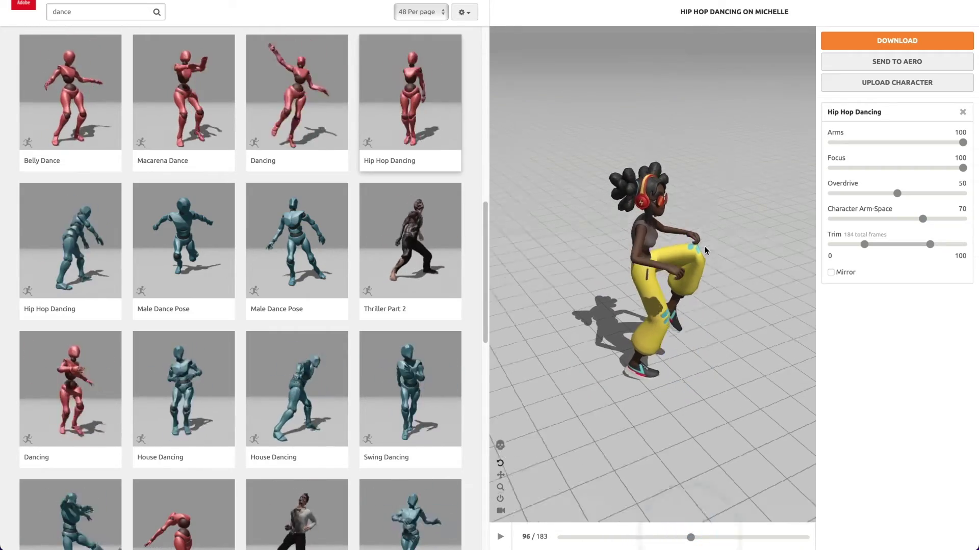
pyautogui.scroll(2, 576, 190)
pyautogui.scroll(3, 576, 190)
pyautogui.scroll(3, 576, 190)
pyautogui.scroll(-1, 575, 189)
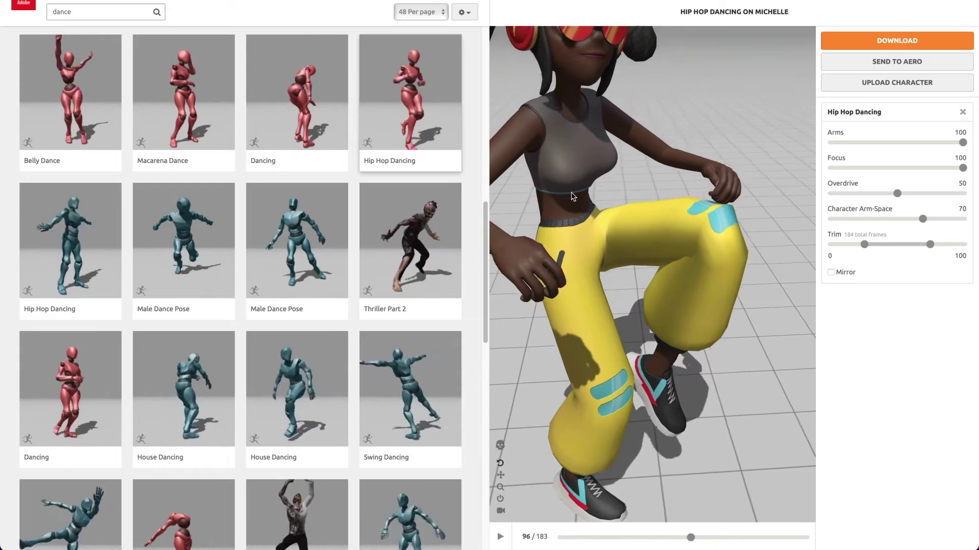
pyautogui.scroll(-4, 712, 207)
pyautogui.moveTo(691, 540); pyautogui.dragTo(727, 536)
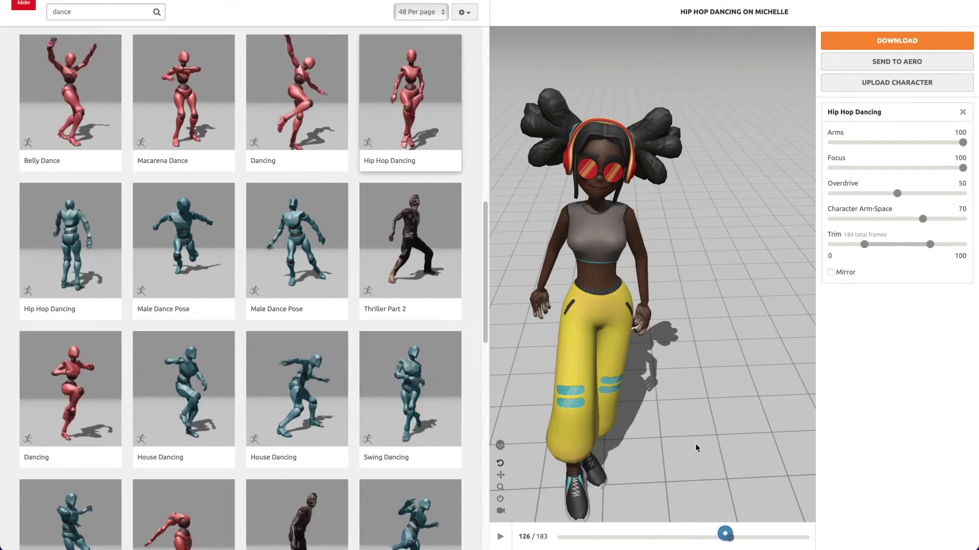
pyautogui.scroll(-2, 695, 448)
pyautogui.click(728, 538)
# Play the dance, view it from the side and above, and pause at frame 174
pyautogui.click(500, 537)
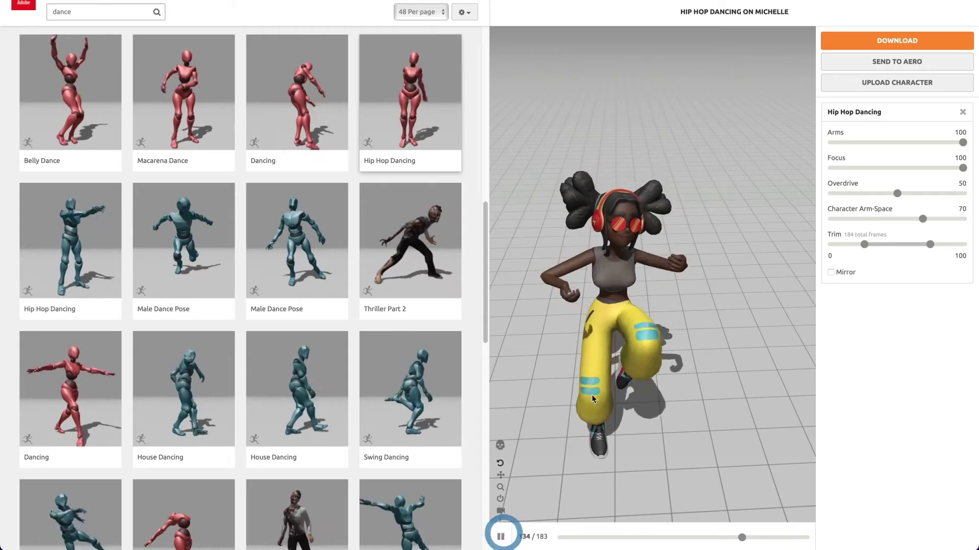
pyautogui.scroll(2, 618, 348)
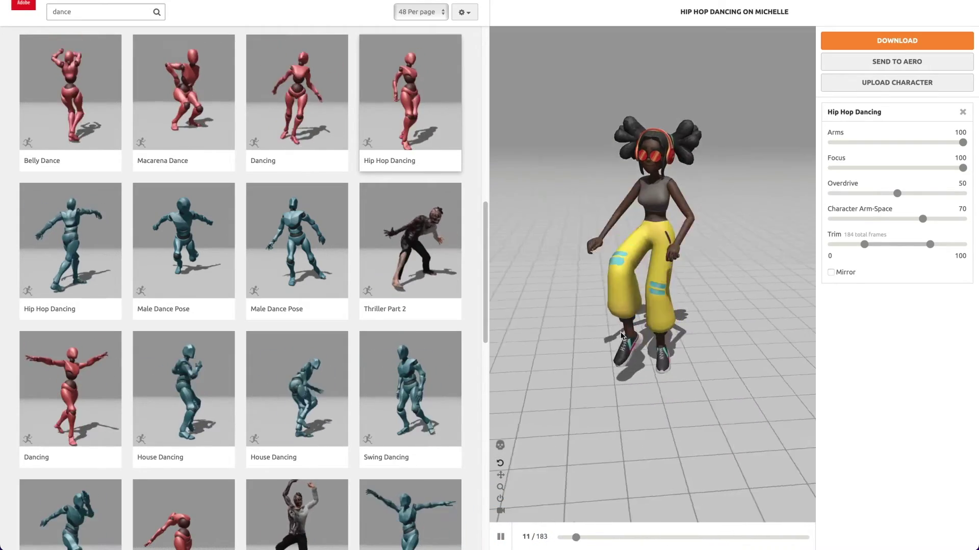
pyautogui.moveTo(629, 338)
pyautogui.mouseDown()
pyautogui.moveTo(589, 329)
pyautogui.moveTo(615, 345)
pyautogui.mouseUp()
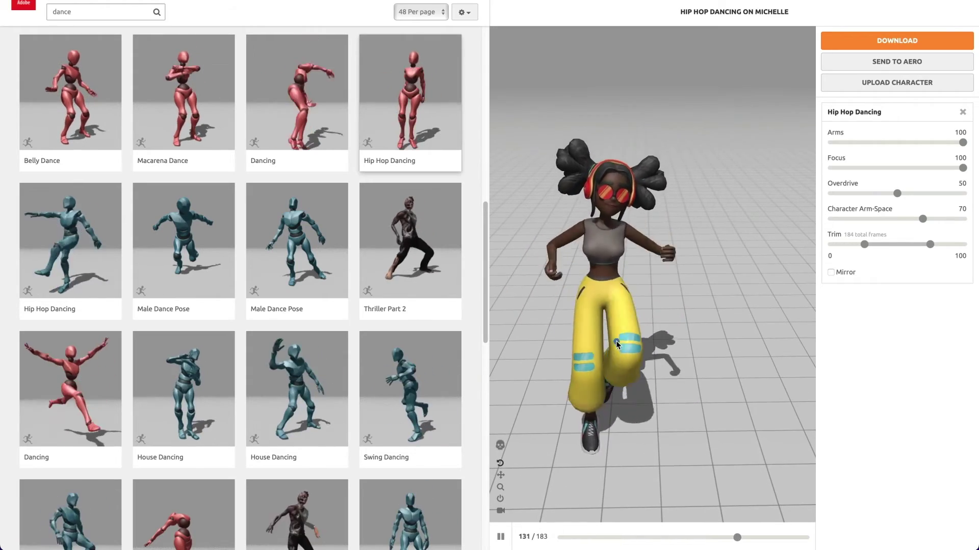
pyautogui.click(496, 538)
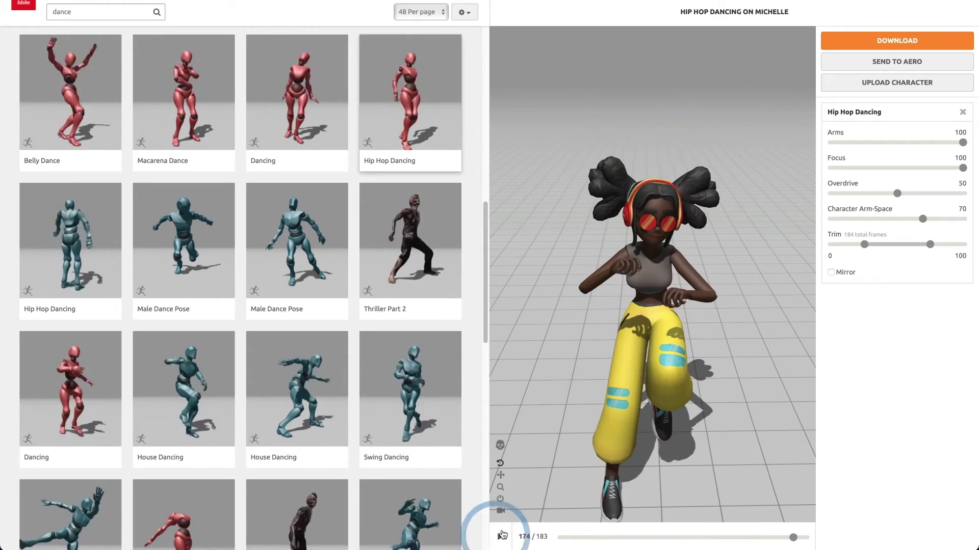
pyautogui.moveTo(671, 375); pyautogui.dragTo(672, 325)
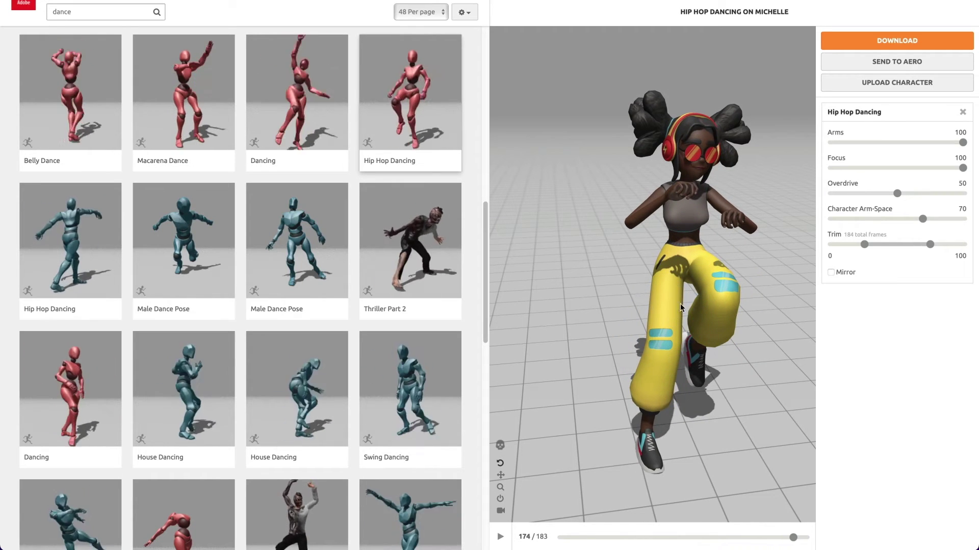
# Download Hip Hop Dancing as FBX Binary, With Skin, 30 fps, keyframe reduction none
pyautogui.click(901, 42)
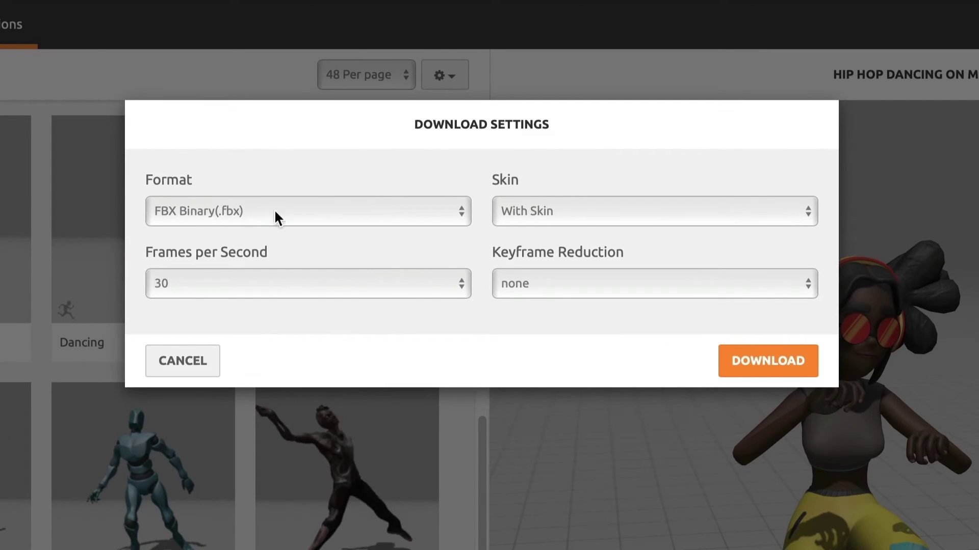
pyautogui.click(363, 211)
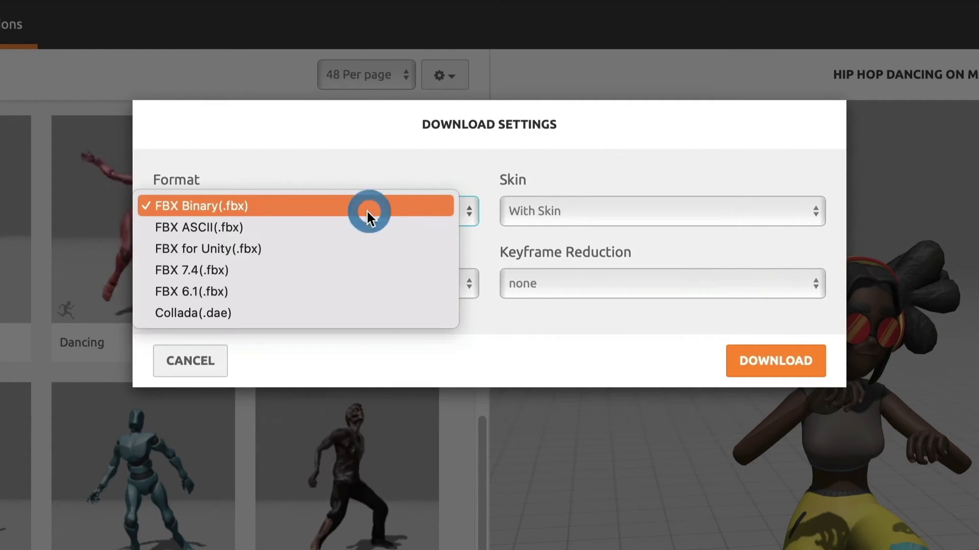
pyautogui.click(187, 205)
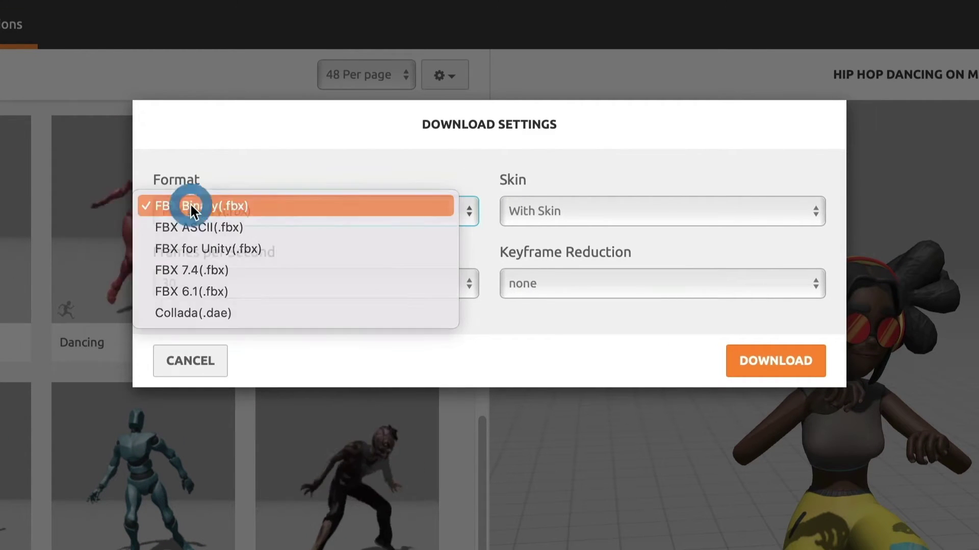
pyautogui.click(637, 203)
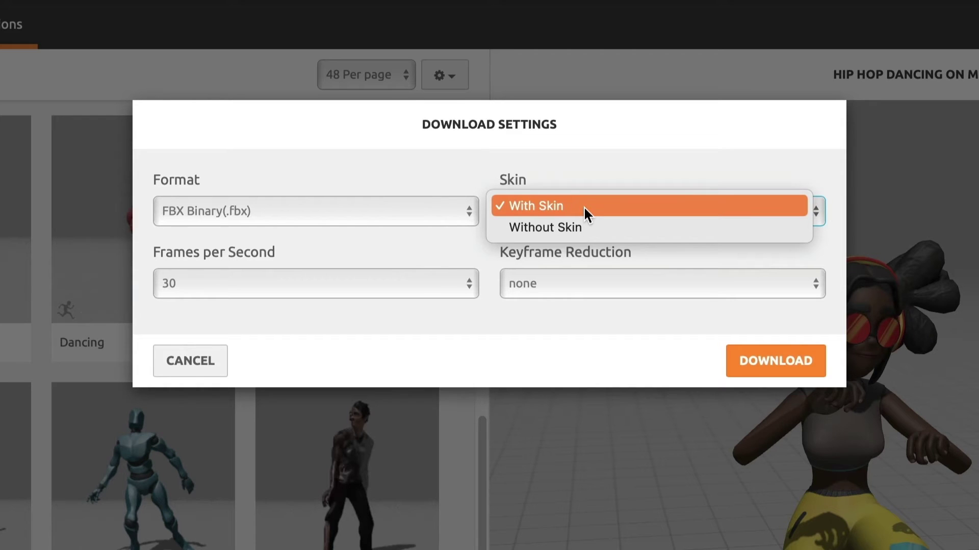
pyautogui.click(584, 208)
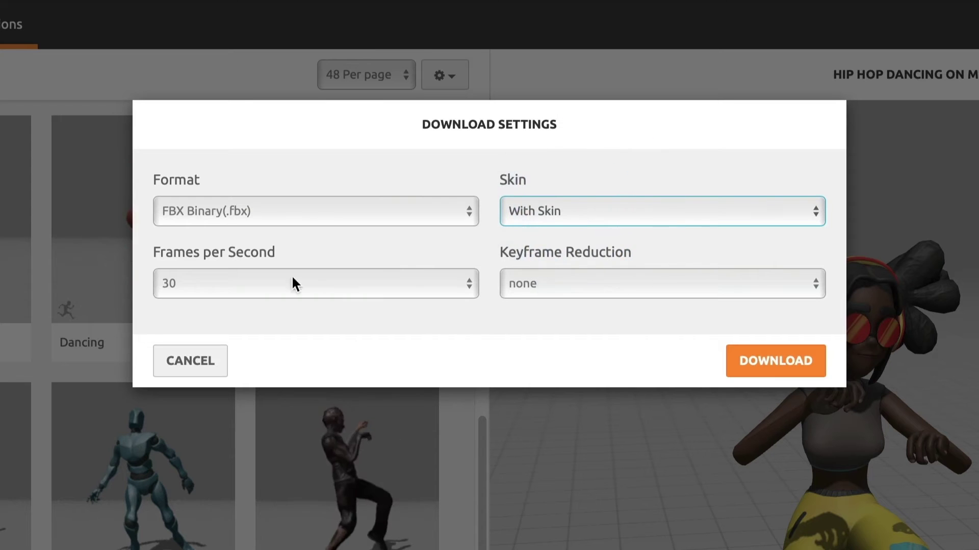
pyautogui.click(434, 293)
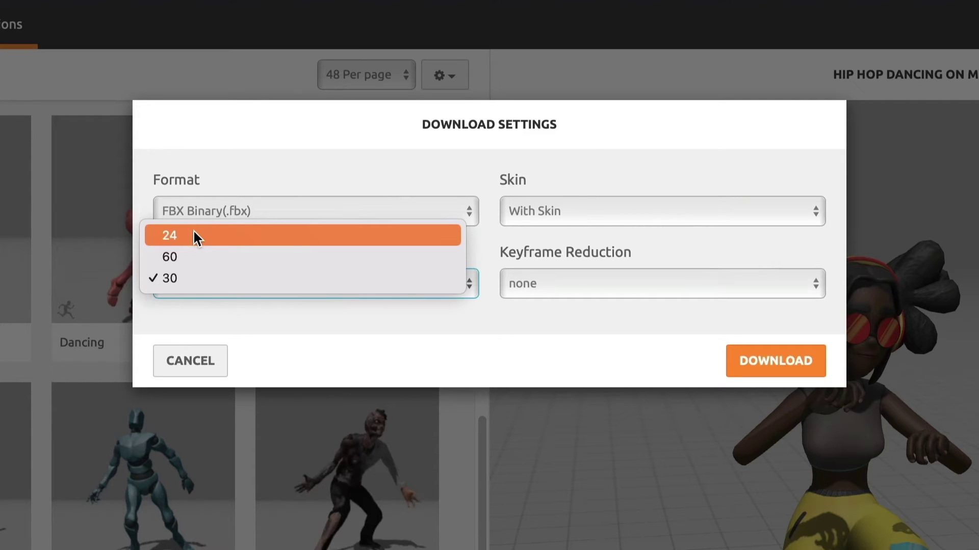
pyautogui.click(173, 276)
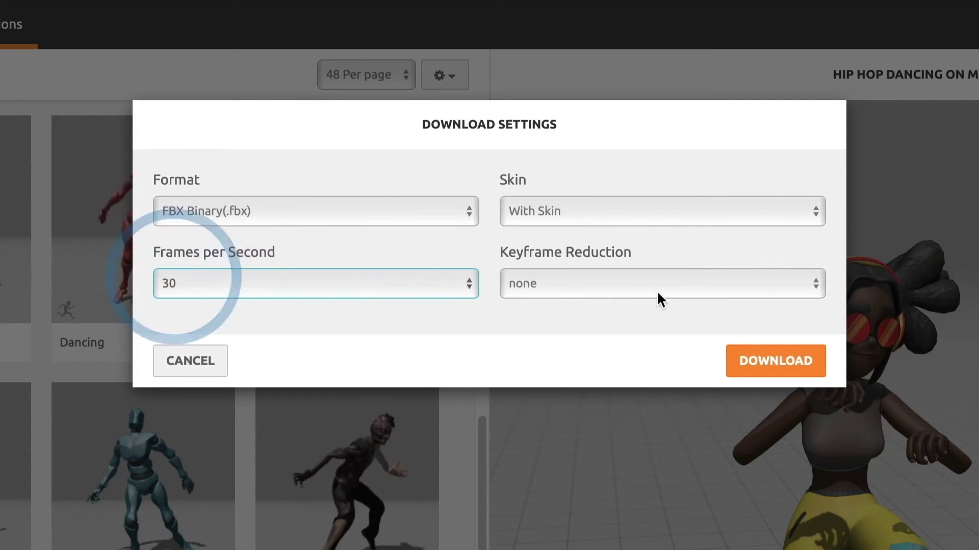
pyautogui.click(730, 286)
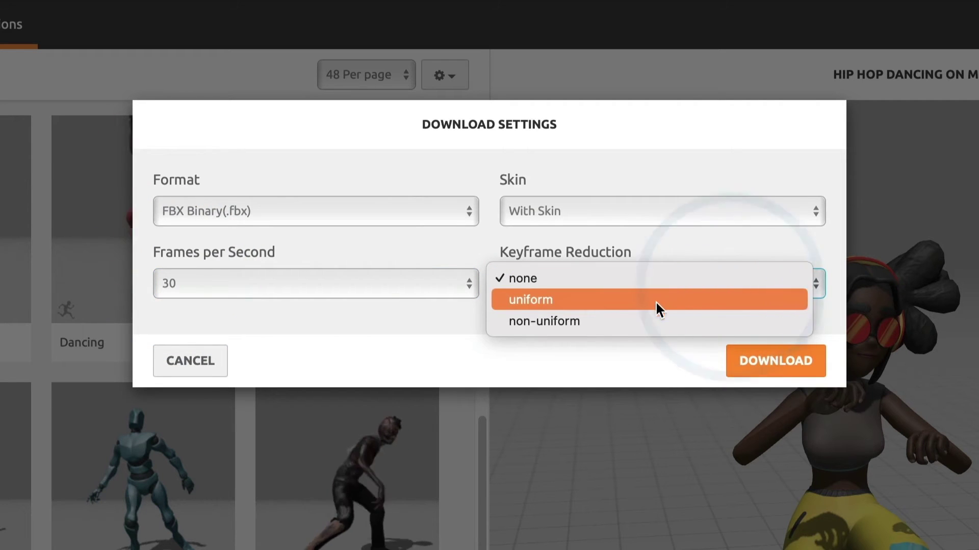
pyautogui.click(520, 278)
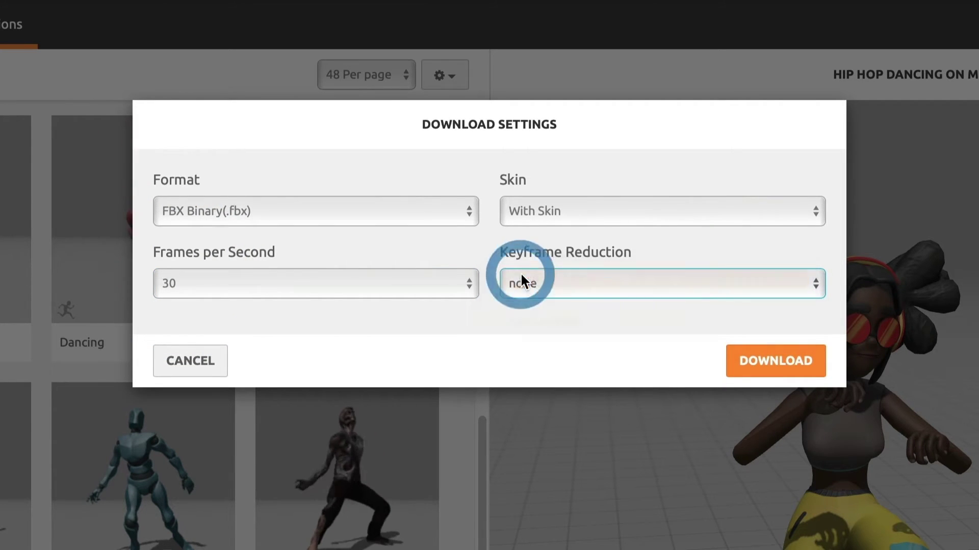
pyautogui.click(782, 374)
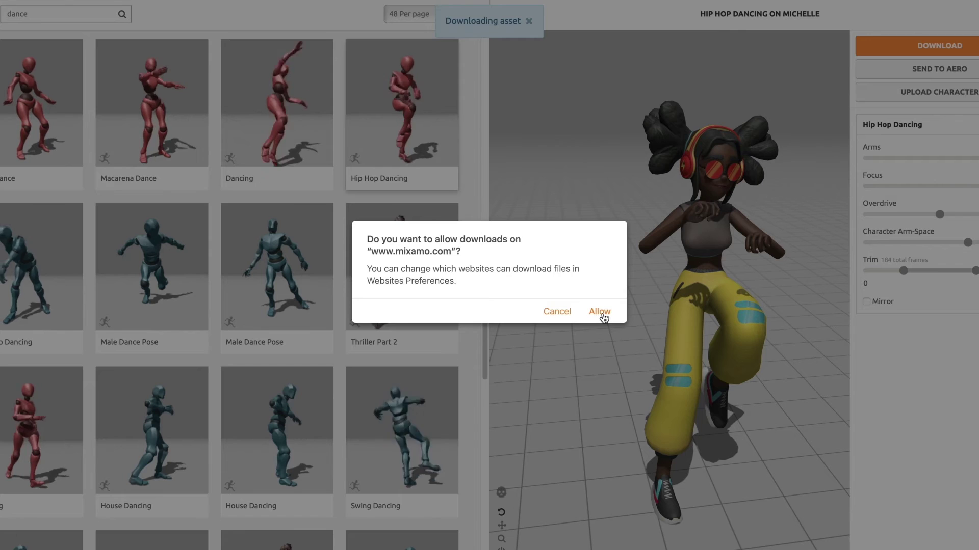
# Allow mixamo.com downloads and save Hip Hop Dancing.fbx into Downloads
pyautogui.click(603, 313)
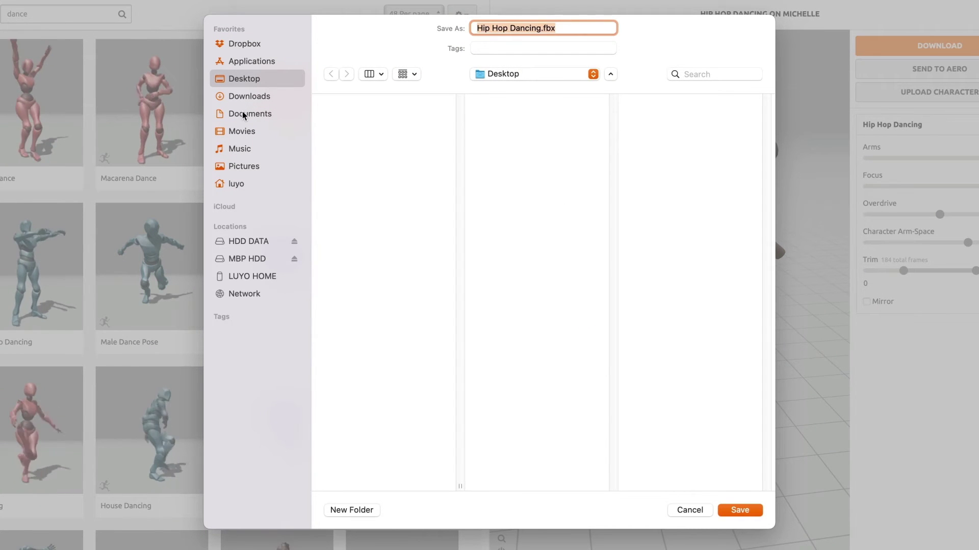
pyautogui.click(246, 97)
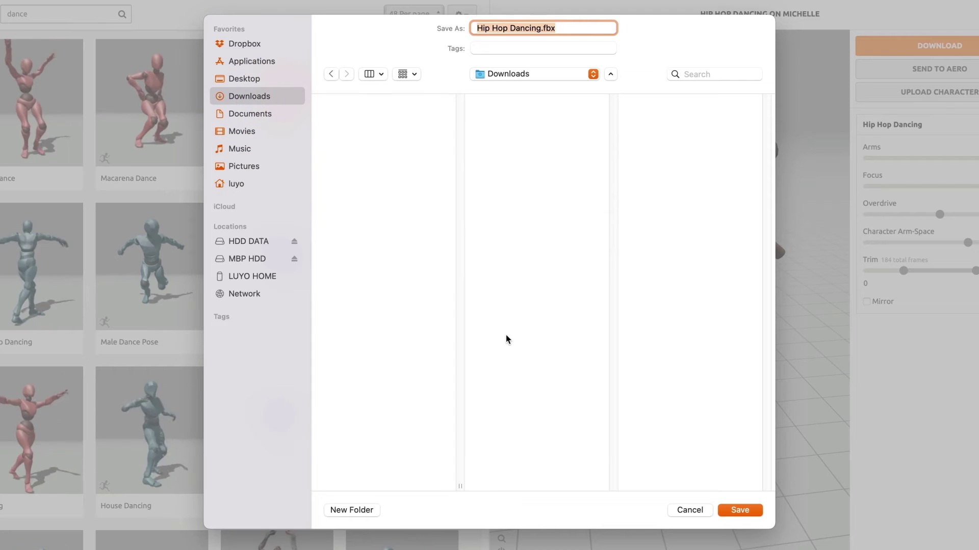
pyautogui.click(744, 511)
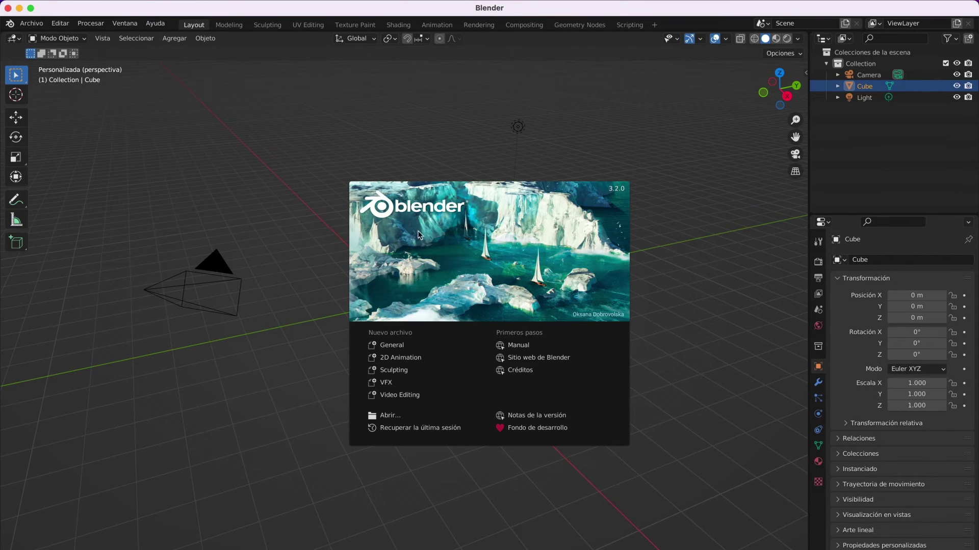
# Dismiss the splash screen and delete the default camera, cube and light
pyautogui.click(334, 250)
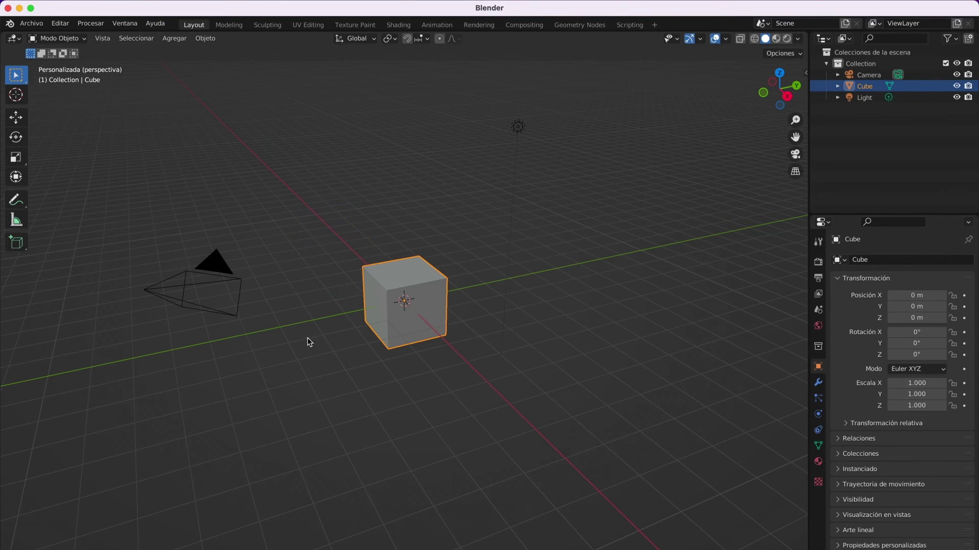
pyautogui.press('a')
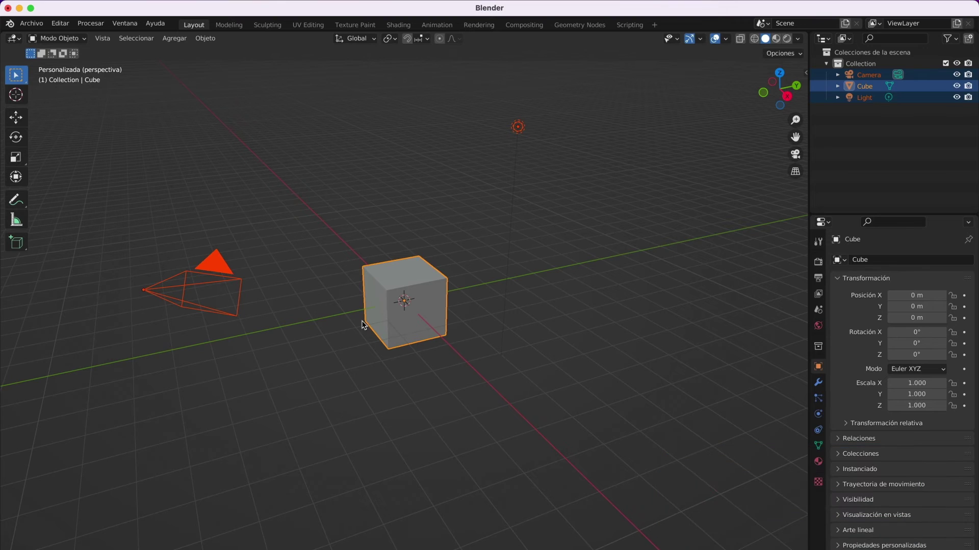
pyautogui.press('x')
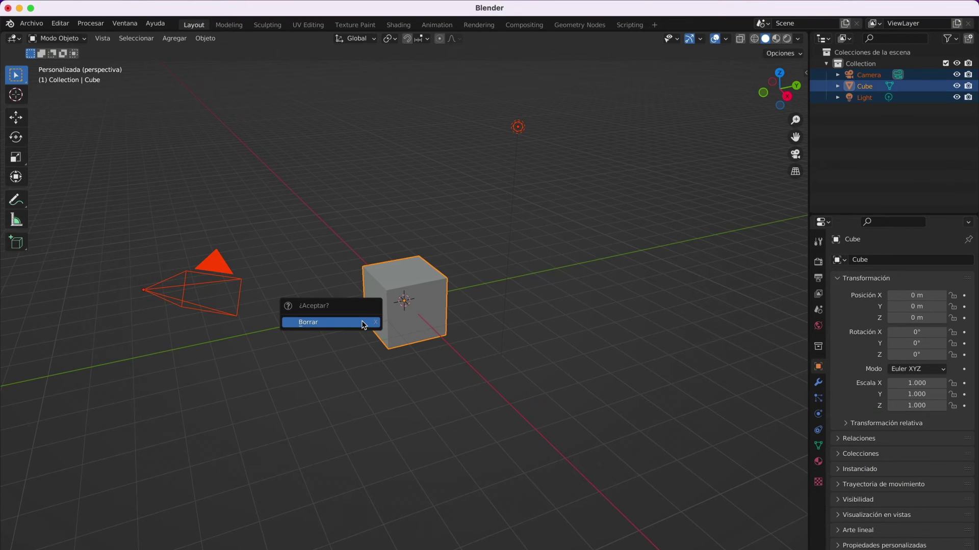
pyautogui.click(310, 324)
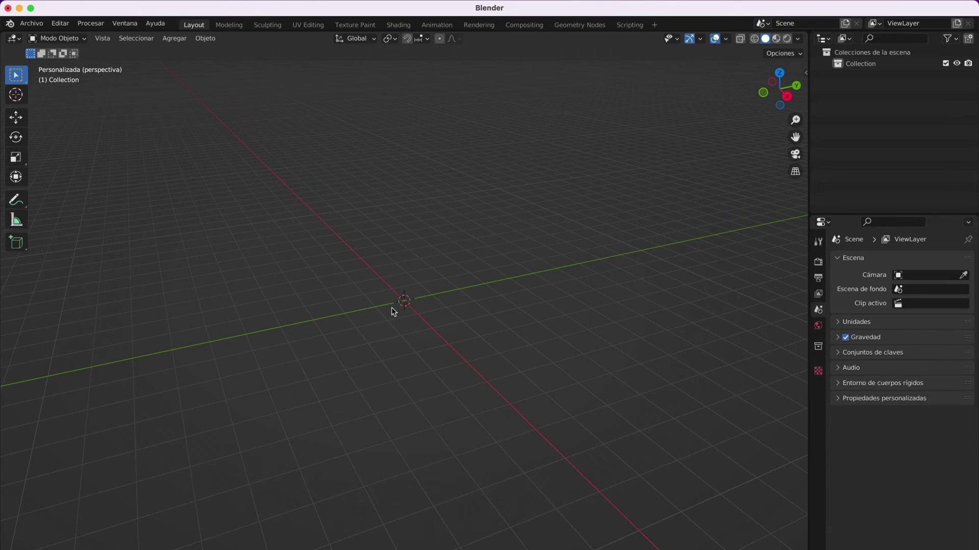
pyautogui.click(28, 24)
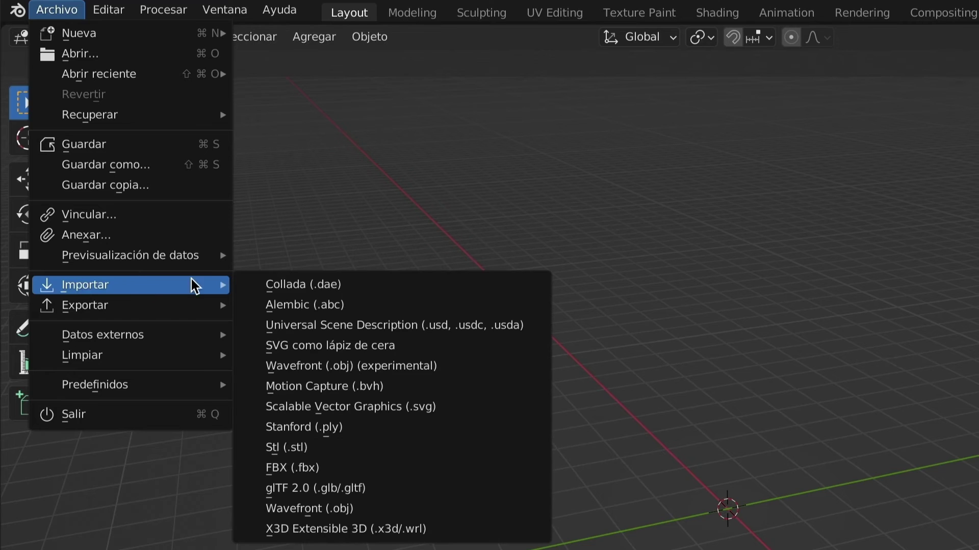
# Import Hip Hop Dancing.fbx from Downloads/Michelle with the FBX importer
pyautogui.moveTo(84, 284)
pyautogui.click(310, 469)
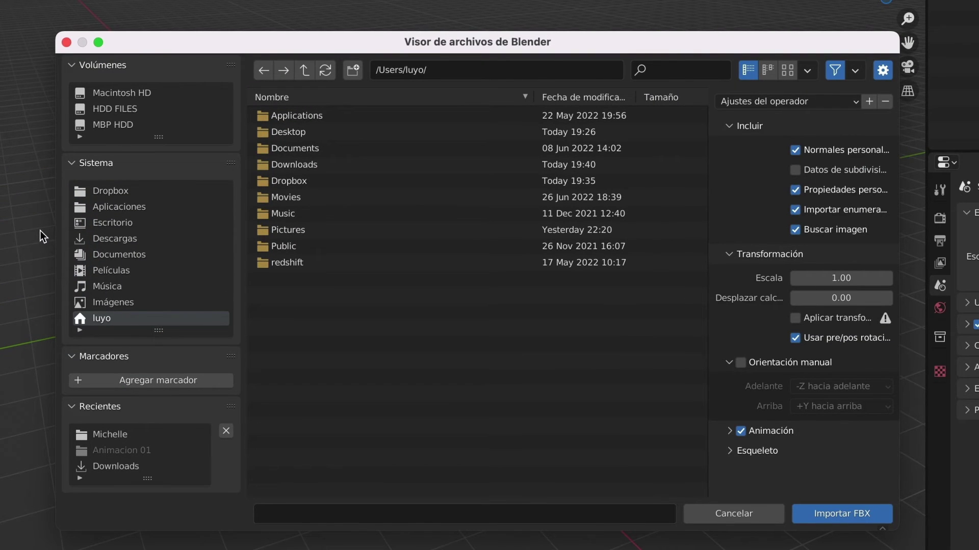
pyautogui.click(110, 238)
pyautogui.click(263, 117)
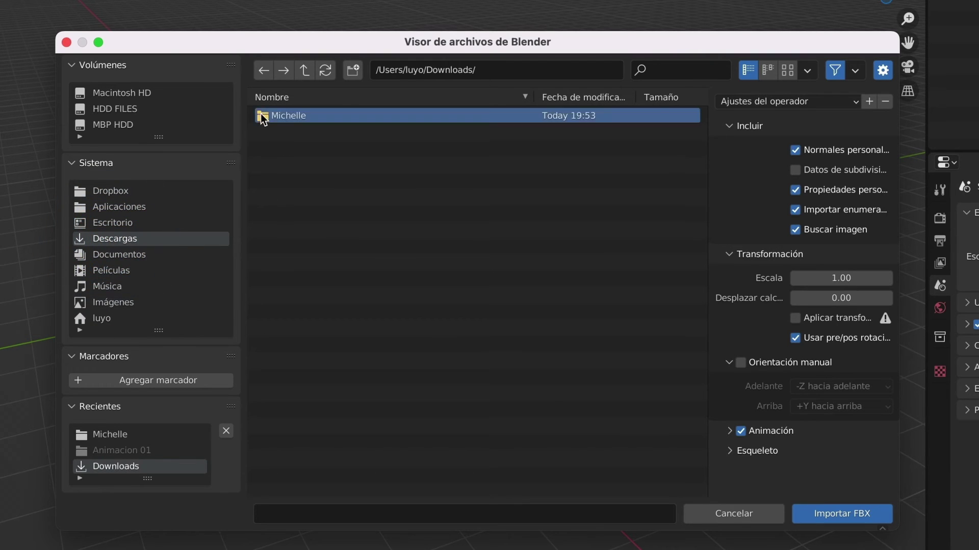
pyautogui.doubleClick(263, 117)
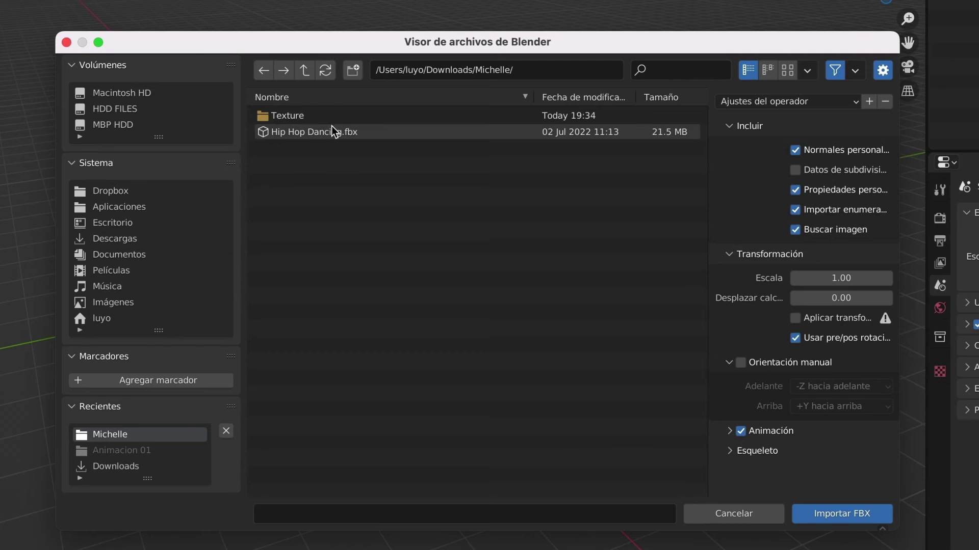
pyautogui.click(284, 131)
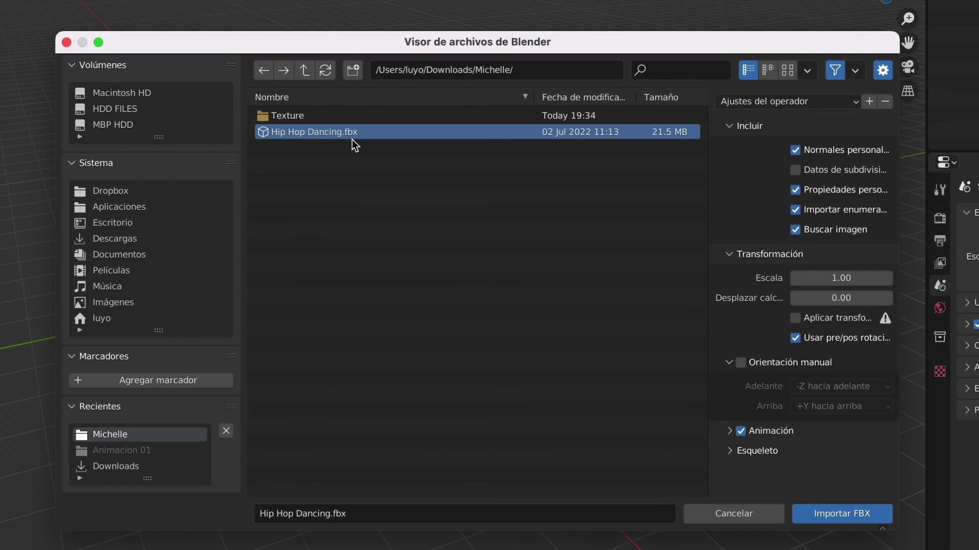
pyautogui.click(863, 520)
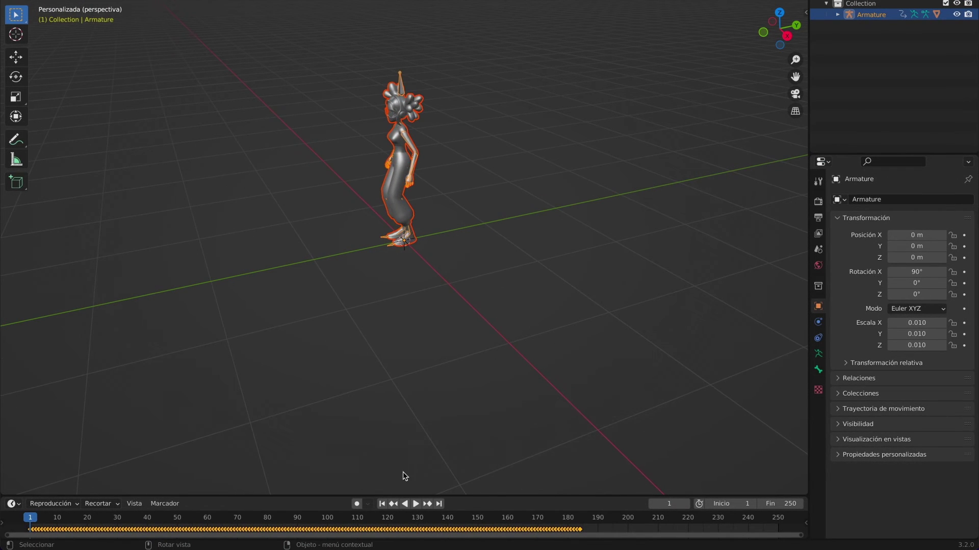
# Play the imported dance to frame 183 and set the timeline end frame to 184
pyautogui.press('space')
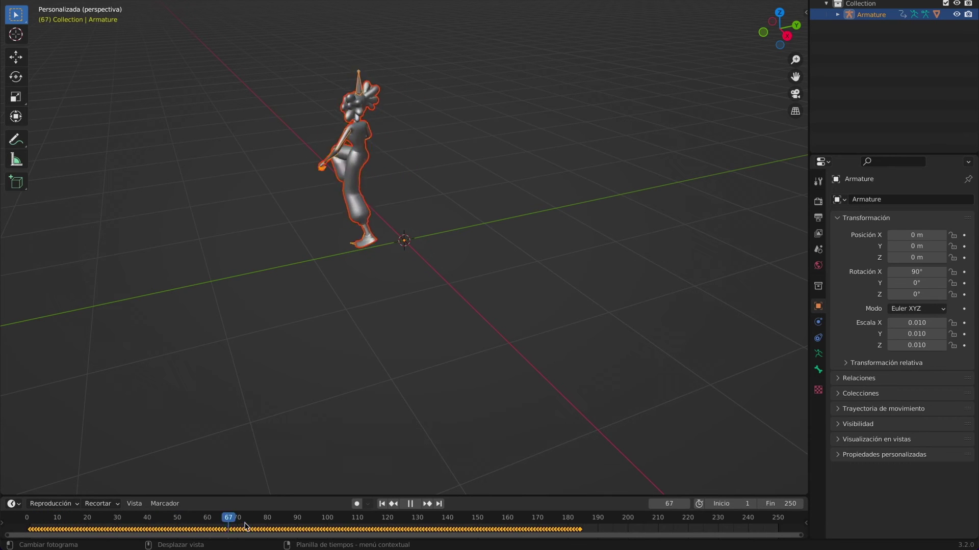
pyautogui.moveTo(245, 526); pyautogui.dragTo(582, 525)
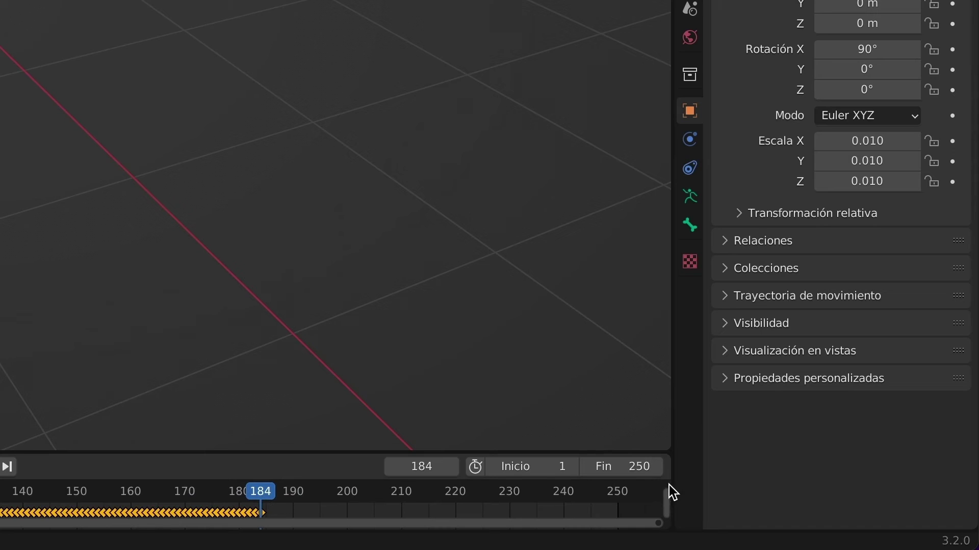
pyautogui.click(641, 467)
pyautogui.write('1')
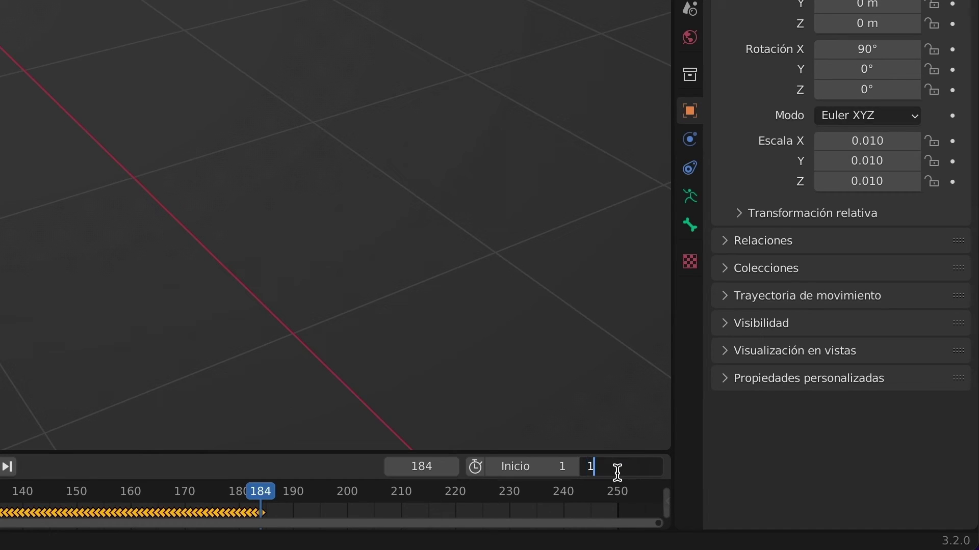
pyautogui.write('84')
pyautogui.press('Return')
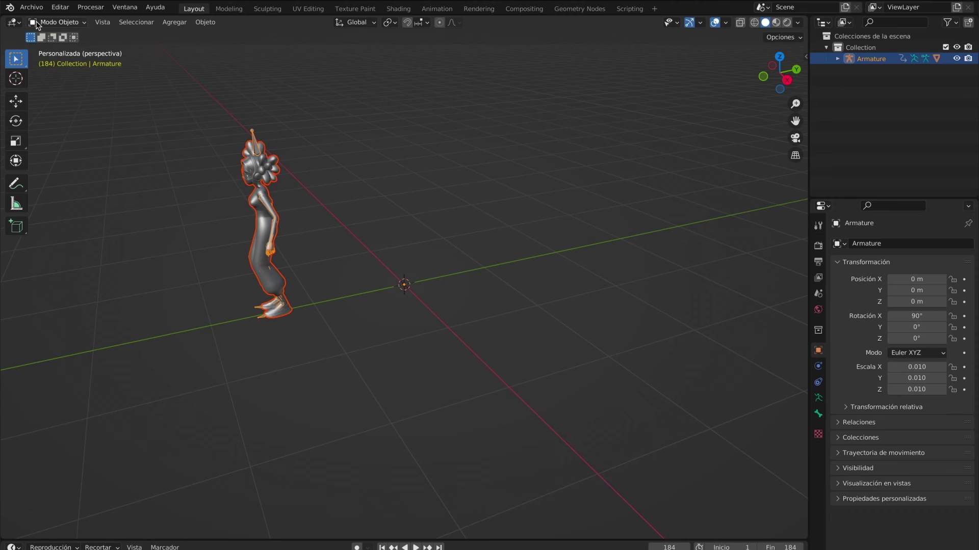
pyautogui.click(31, 7)
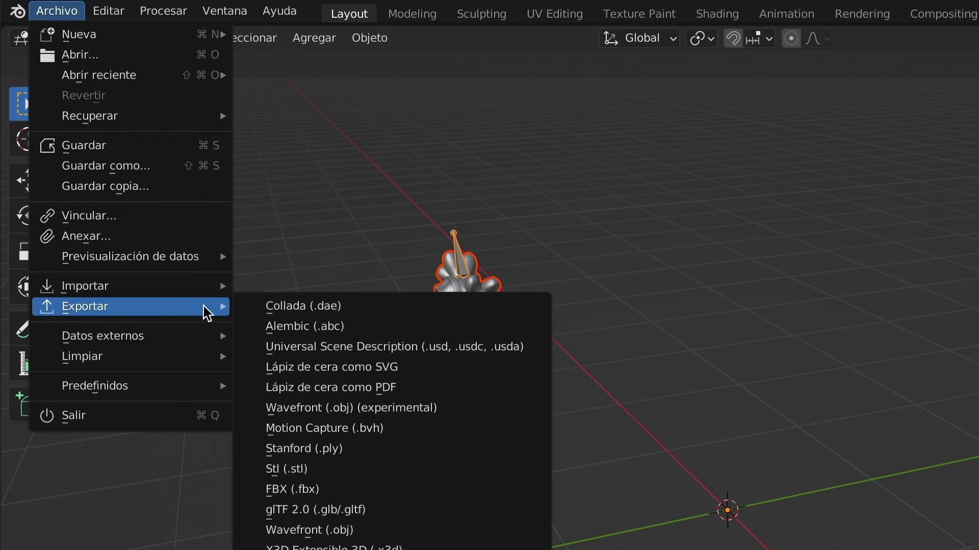
pyautogui.moveTo(132, 245)
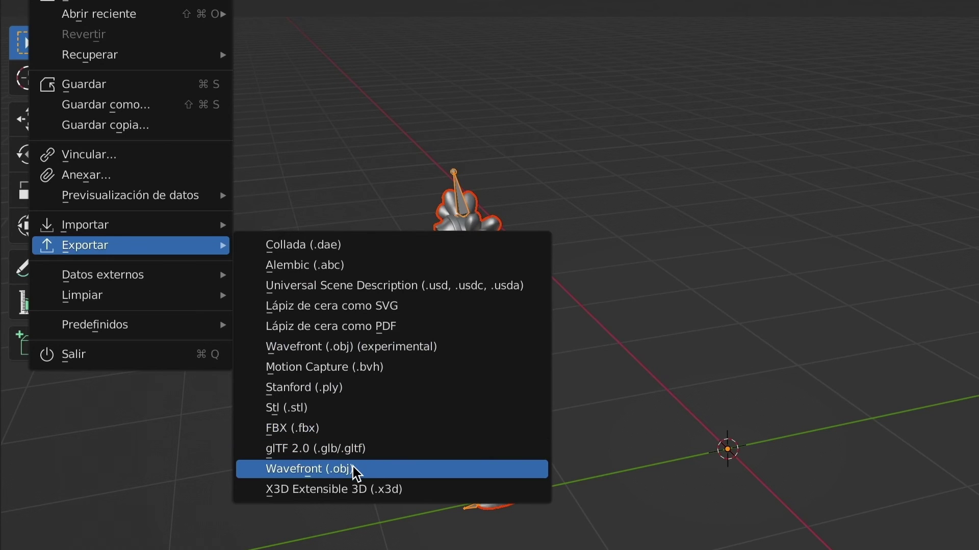
# Start a Wavefront OBJ export and create a new 'Animacion 01' folder inside Downloads/Michelle
pyautogui.click(357, 469)
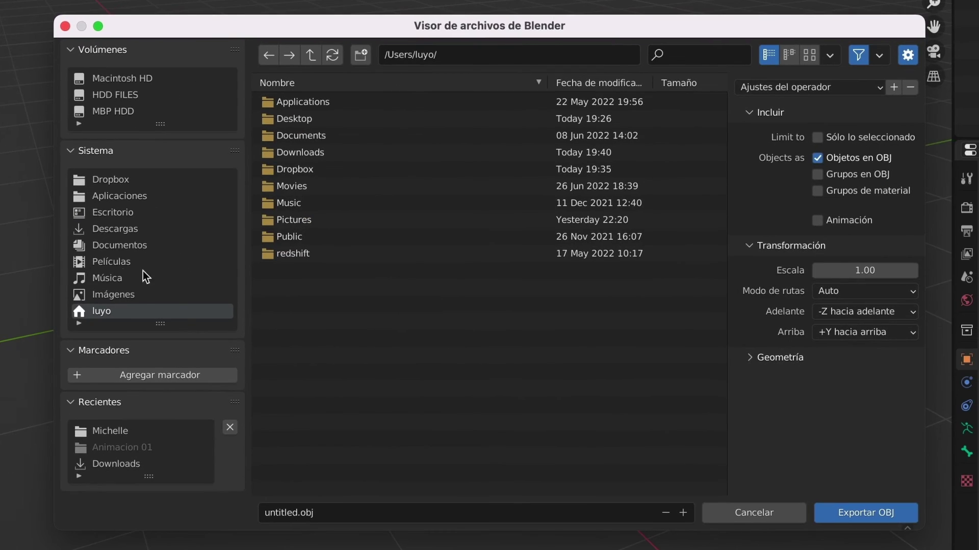
pyautogui.click(127, 227)
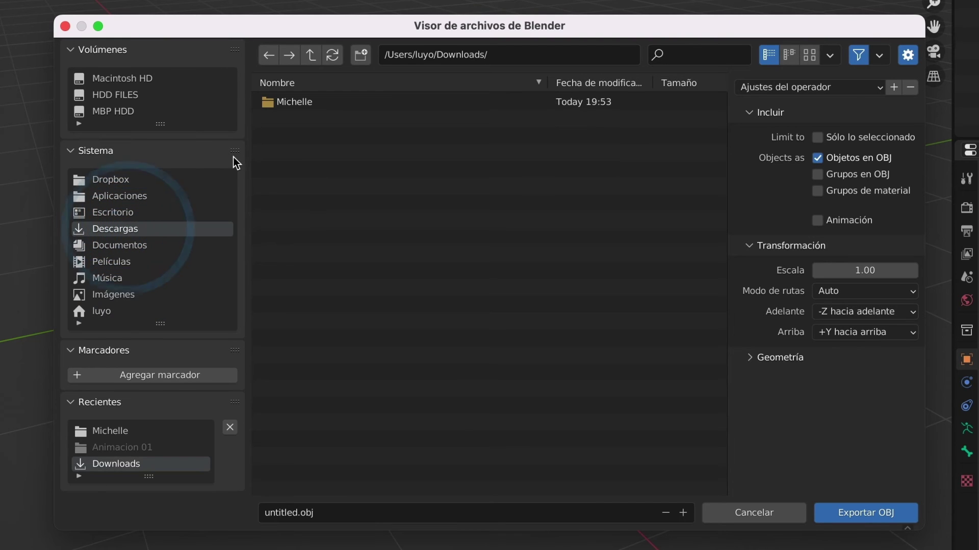
pyautogui.click(270, 103)
pyautogui.doubleClick(270, 103)
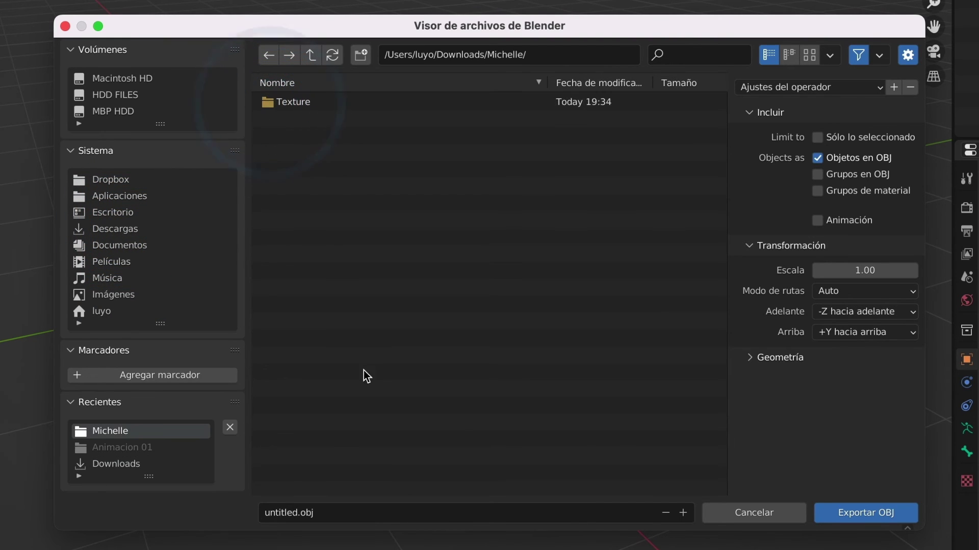
pyautogui.rightClick(400, 280)
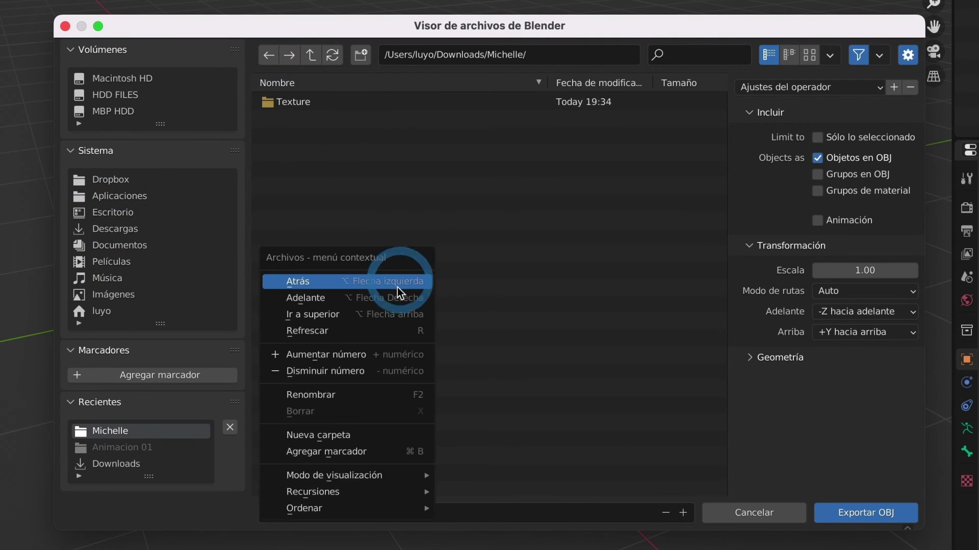
pyautogui.click(346, 433)
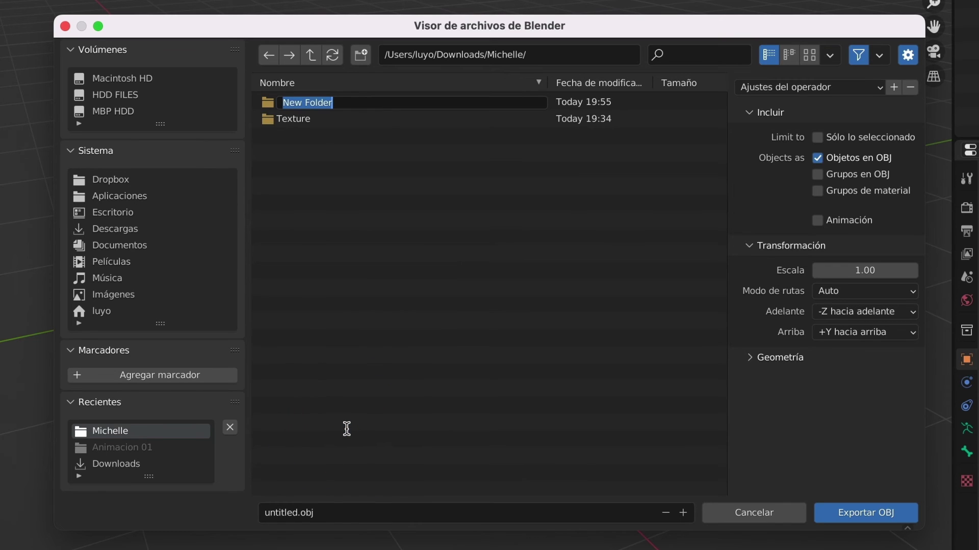
pyautogui.write('Animacion')
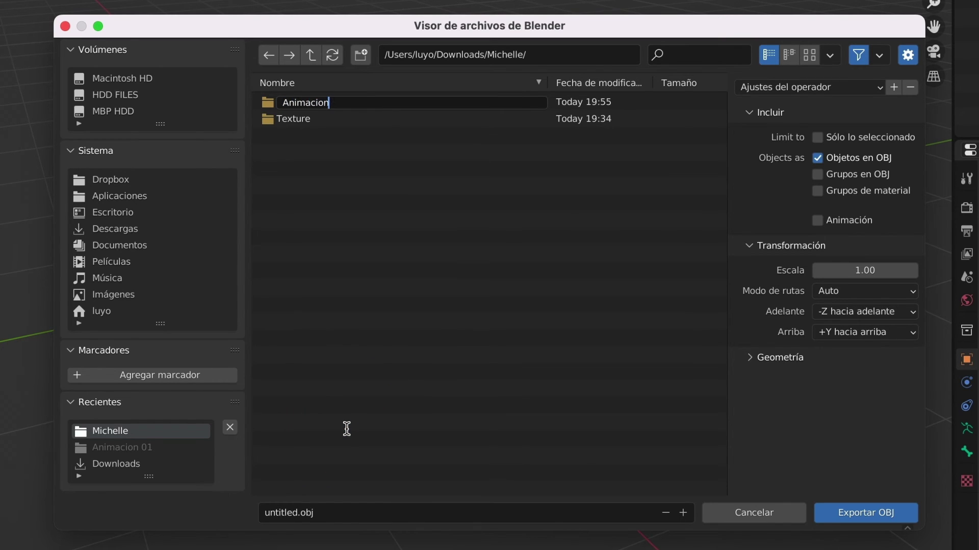
pyautogui.write(' 01')
pyautogui.press('Return')
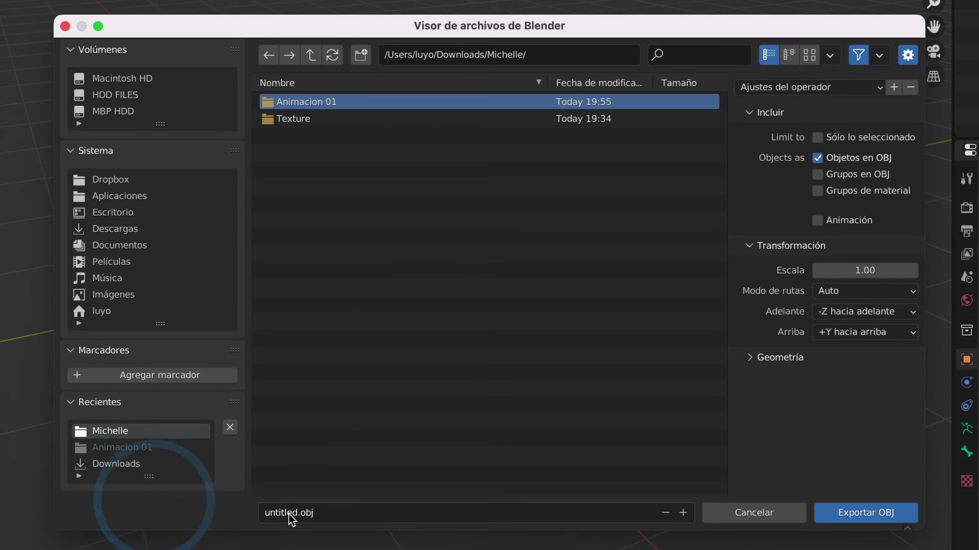
# Export Animacion 01.obj into the Animacion 01 folder with Animación enabled, one OBJ per frame
pyautogui.click(289, 513)
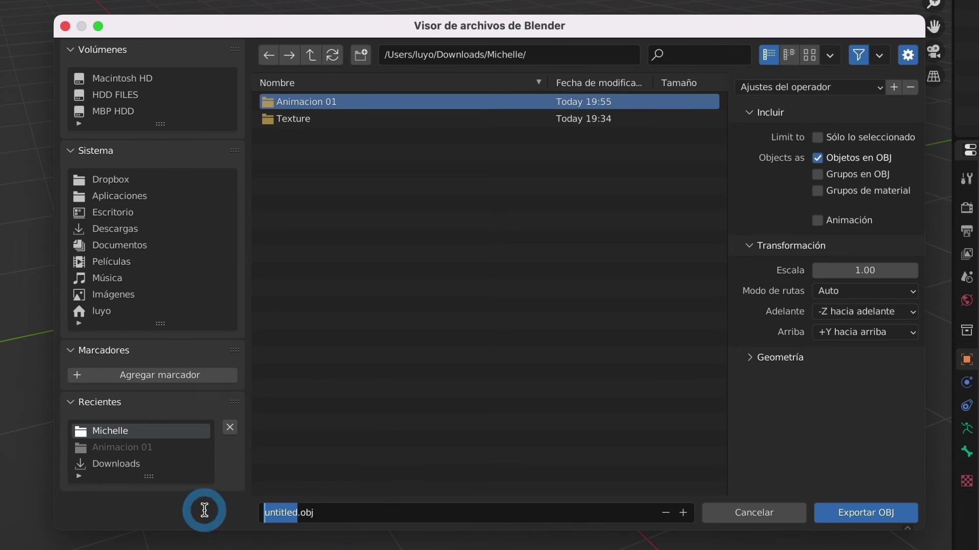
pyautogui.write('Animacion ')
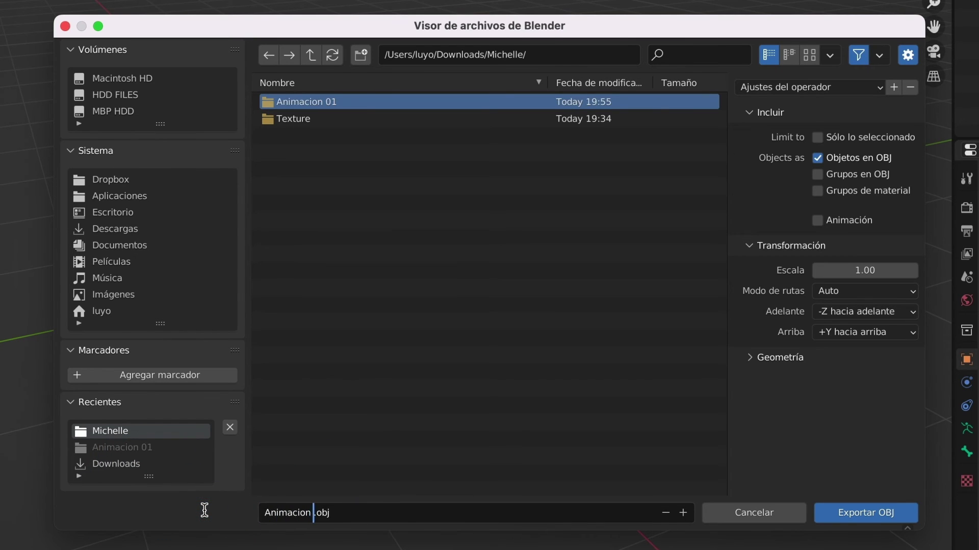
pyautogui.write('02')
pyautogui.press('Return')
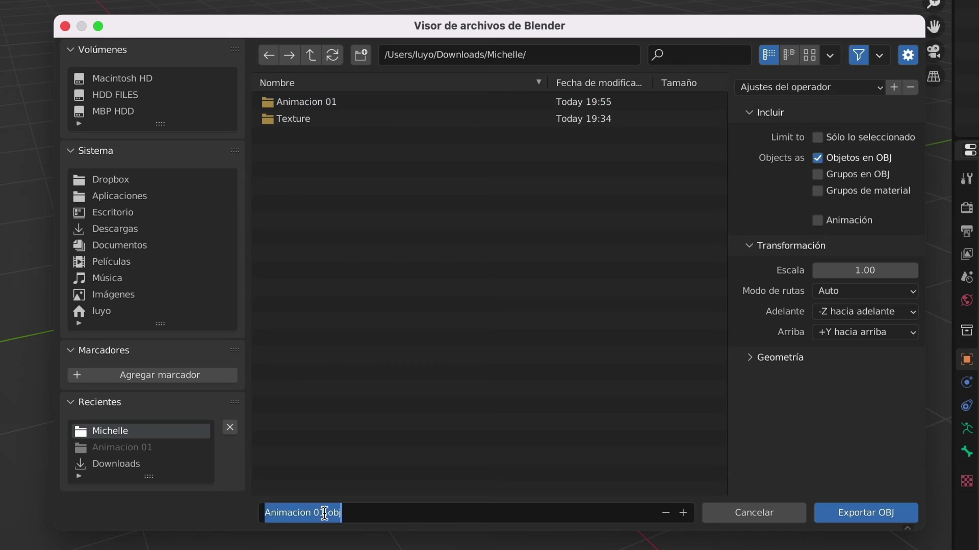
pyautogui.click(324, 513)
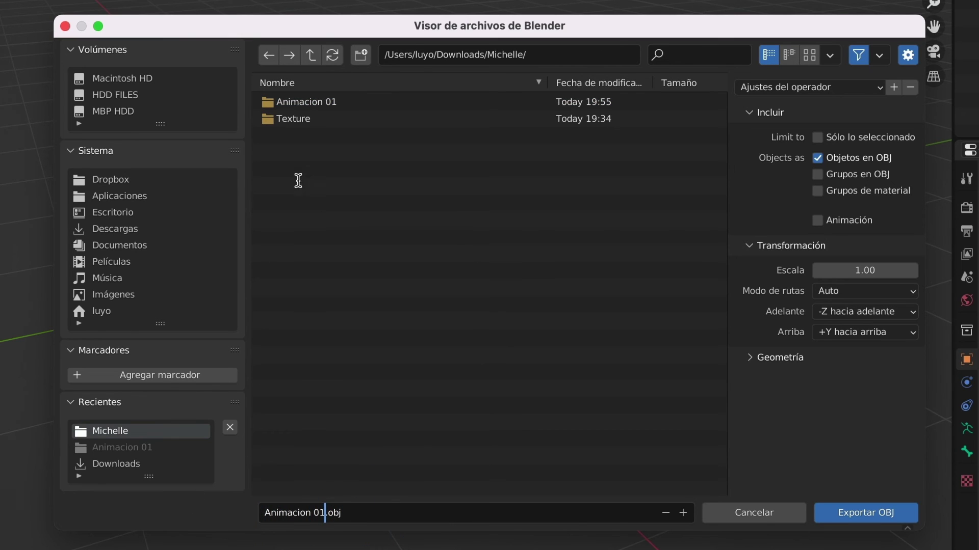
pyautogui.click(270, 103)
pyautogui.doubleClick(268, 102)
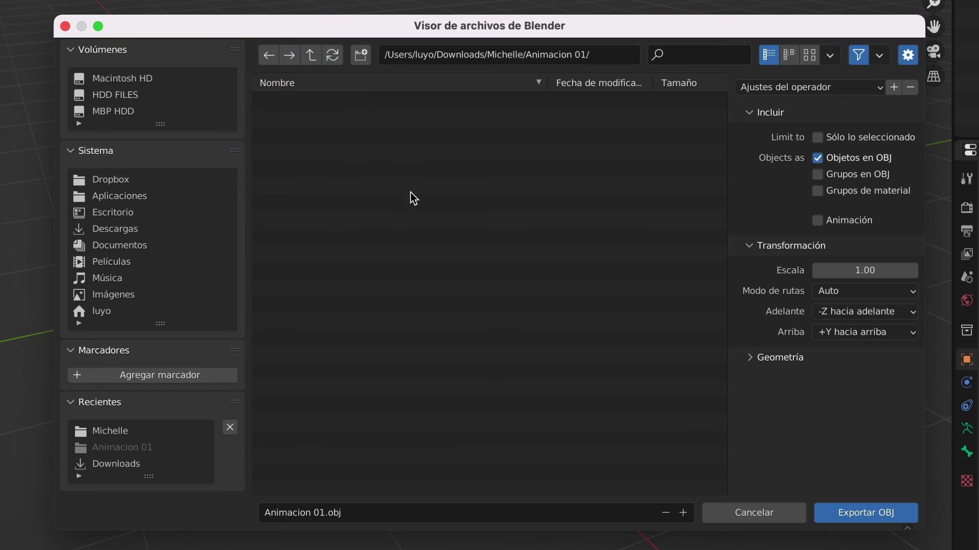
pyautogui.click(819, 222)
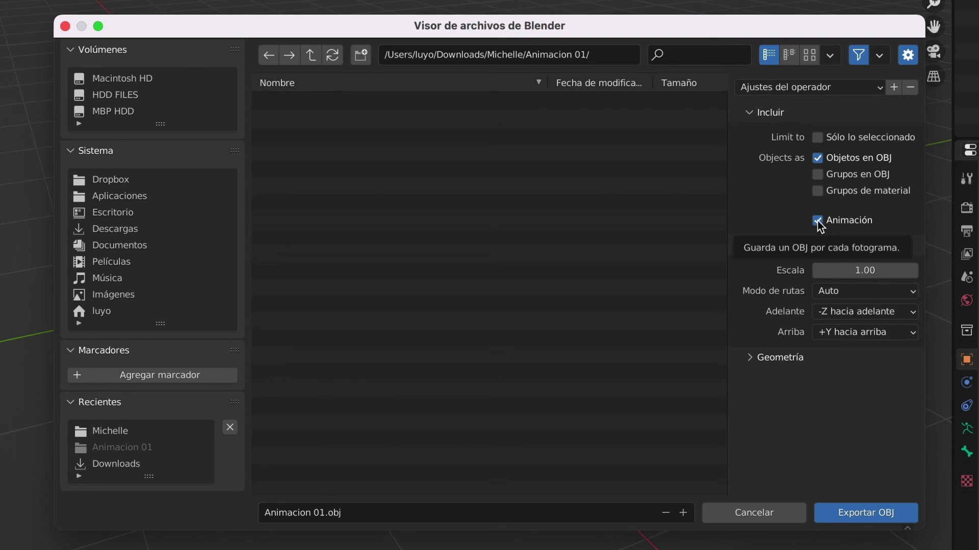
pyautogui.click(857, 515)
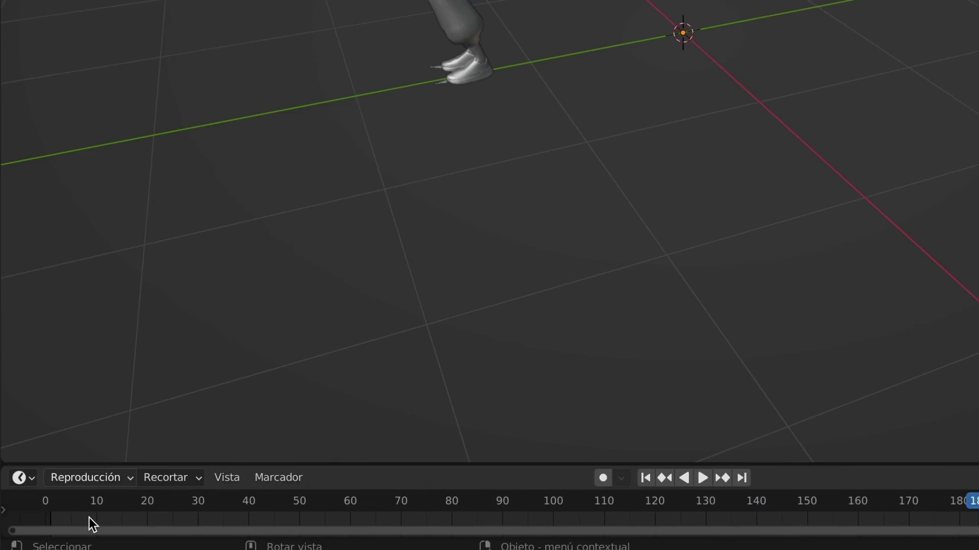
# Browse Finder to Downloads > Michelle > Animacion 01 and scroll through the exported files
pyautogui.click(53, 538)
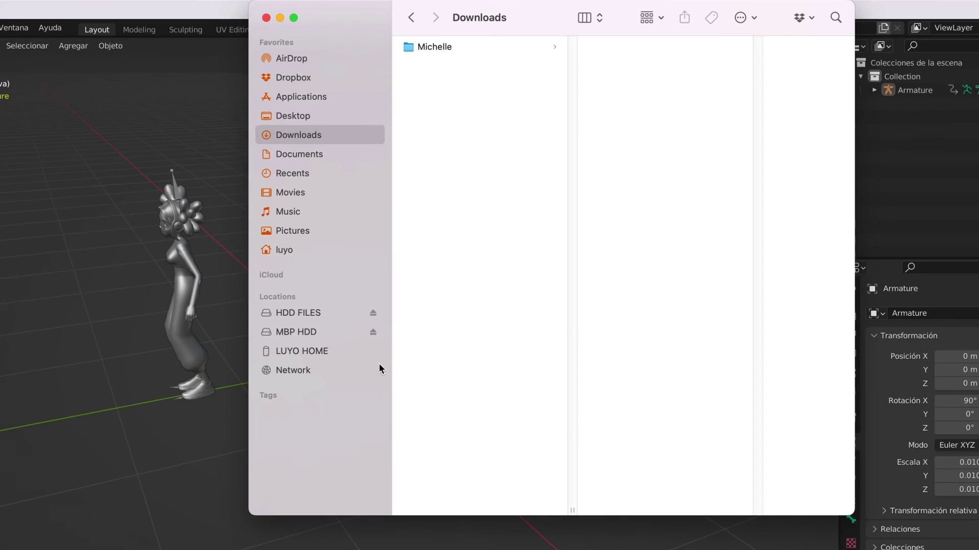
pyautogui.click(426, 48)
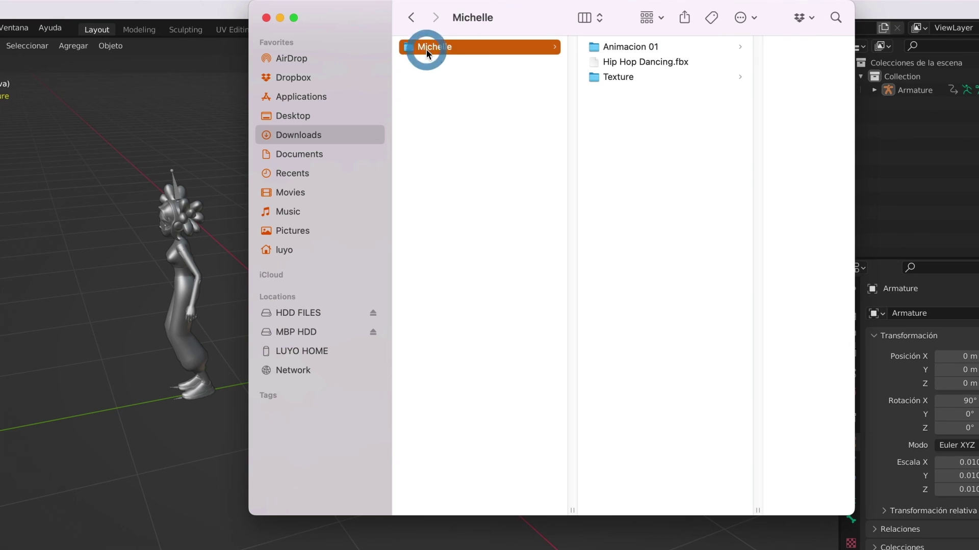
pyautogui.click(606, 47)
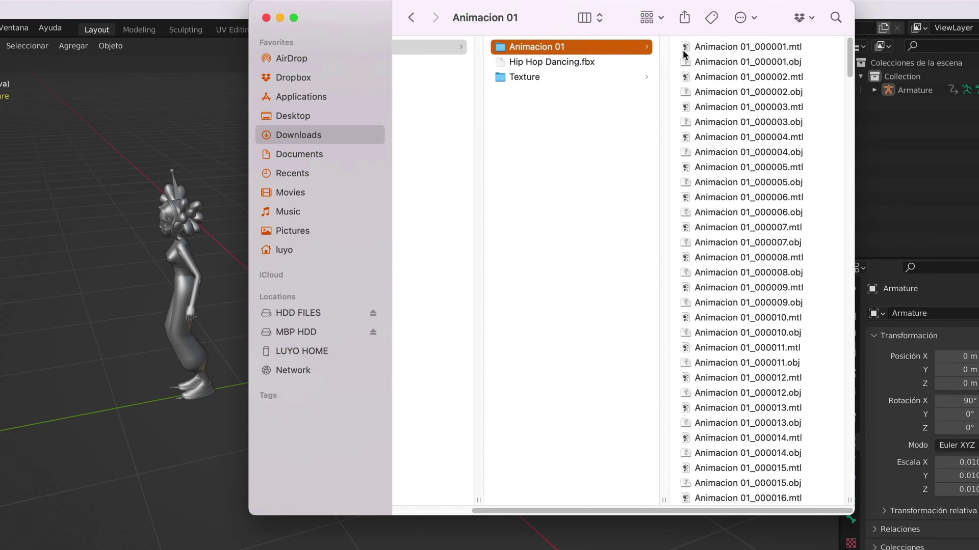
pyautogui.scroll(-1, 763, 295)
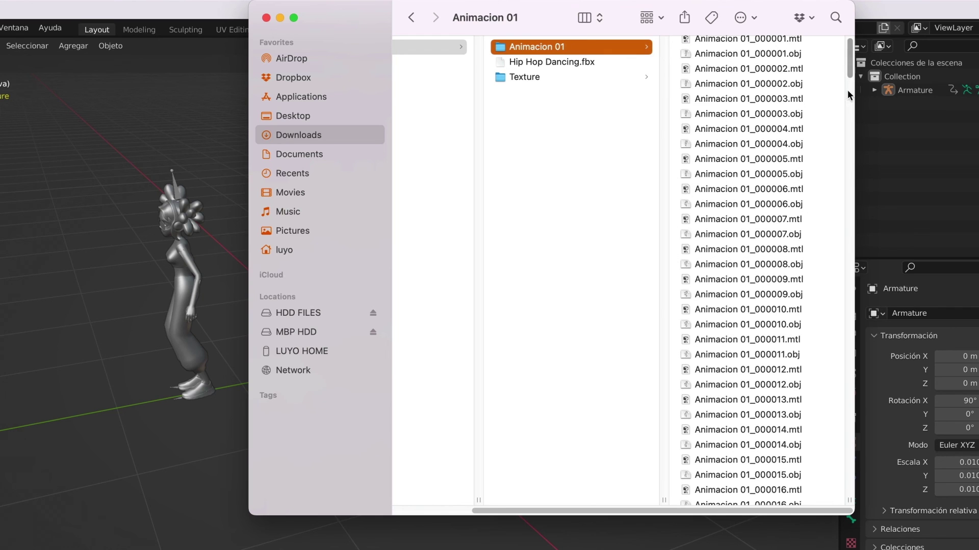
pyautogui.moveTo(850, 73)
pyautogui.mouseDown()
pyautogui.moveTo(848, 206)
pyautogui.moveTo(814, 485)
pyautogui.mouseUp()
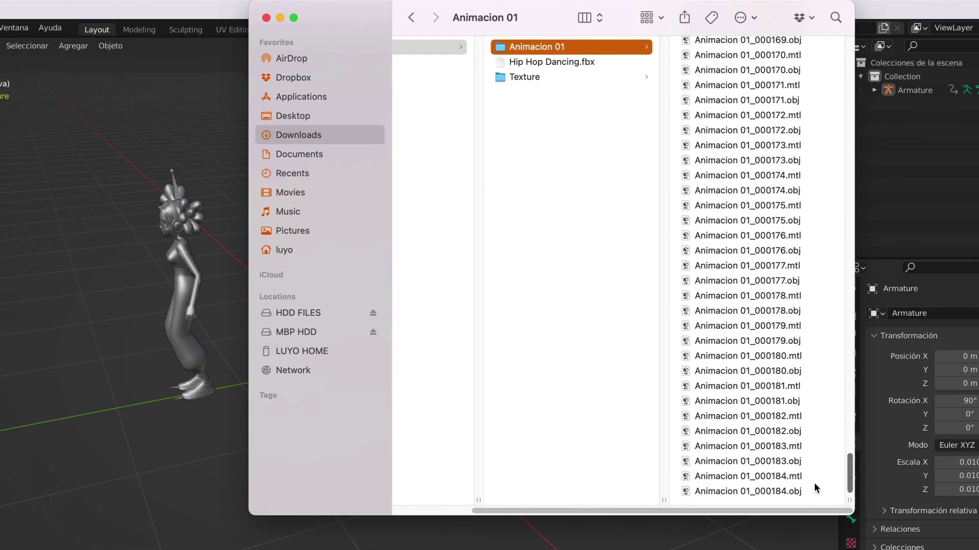
# Quick Look the frame 178 OBJ file and rotate the dancer model
pyautogui.click(729, 326)
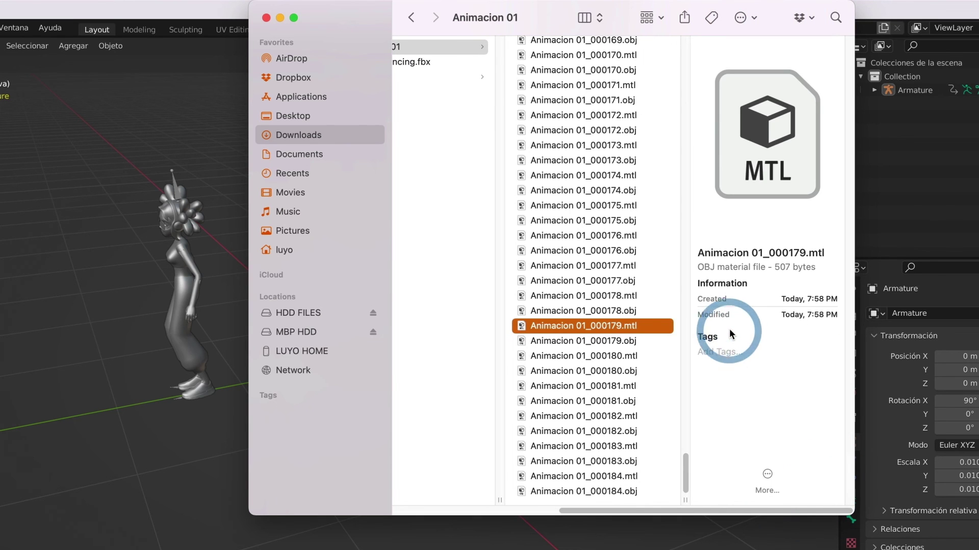
pyautogui.click(654, 315)
pyautogui.press('space')
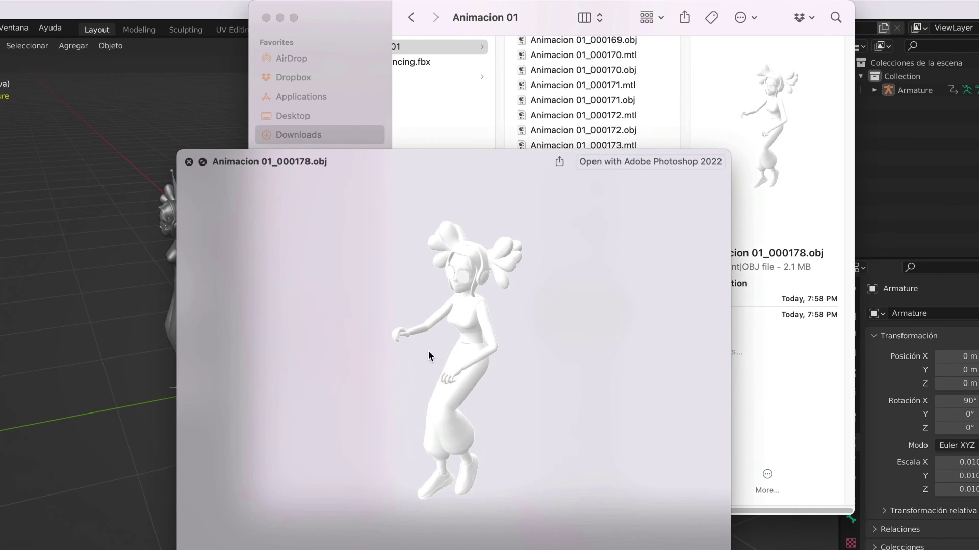
pyautogui.moveTo(515, 326); pyautogui.dragTo(430, 292)
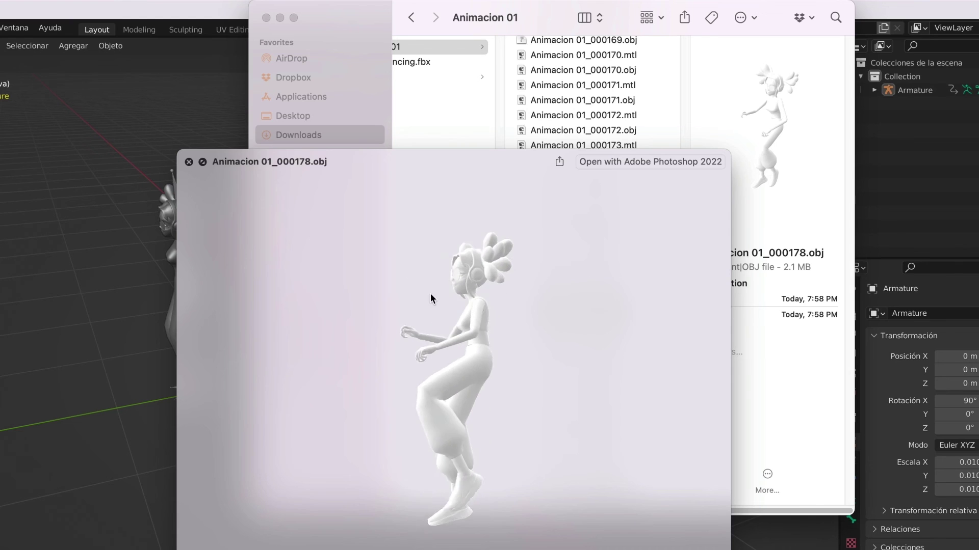
pyautogui.press('space')
# Preview the frame 179 and frame 171 OBJ models, then scroll back up the list
pyautogui.click(556, 340)
pyautogui.press('space')
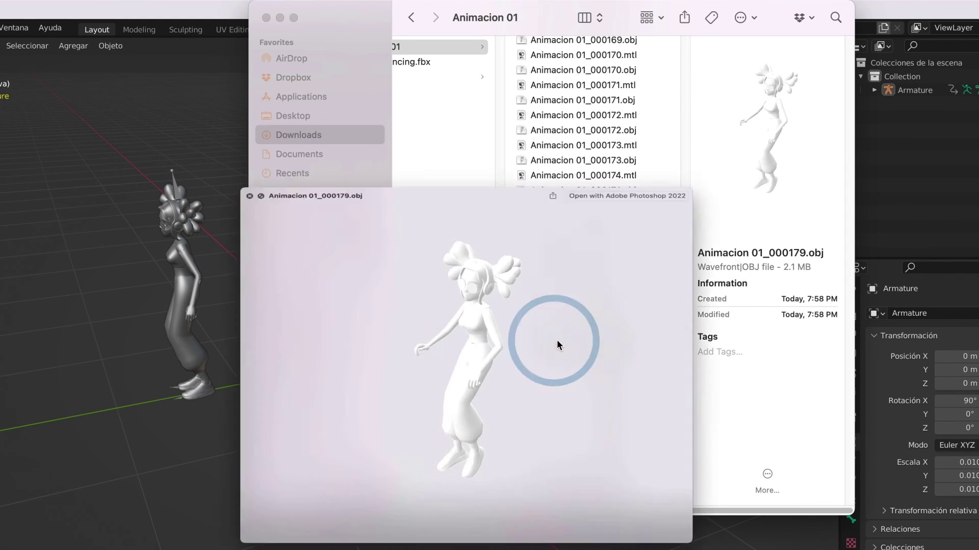
pyautogui.moveTo(482, 352)
pyautogui.mouseDown()
pyautogui.moveTo(405, 347)
pyautogui.moveTo(496, 329)
pyautogui.moveTo(531, 345)
pyautogui.mouseUp()
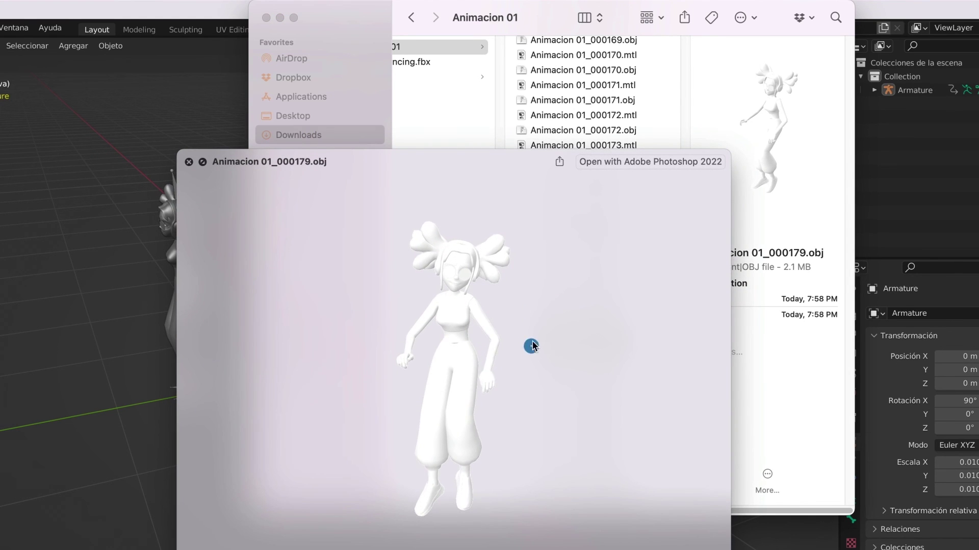
pyautogui.click(560, 101)
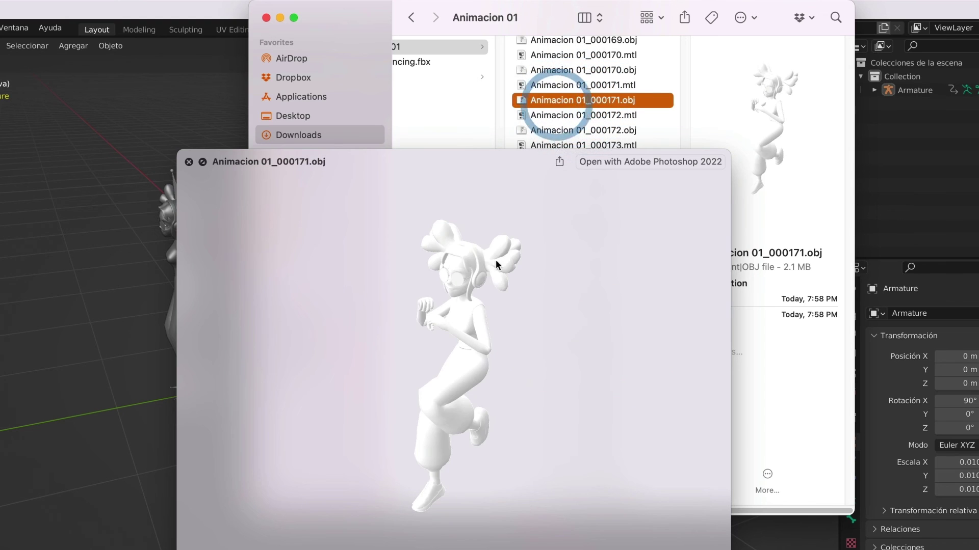
pyautogui.press('space')
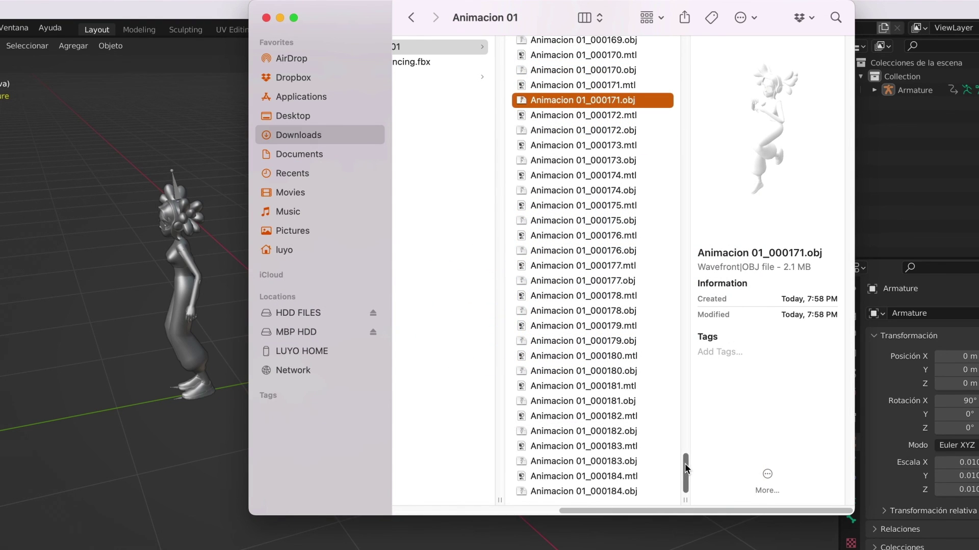
pyautogui.moveTo(684, 468); pyautogui.dragTo(684, 110)
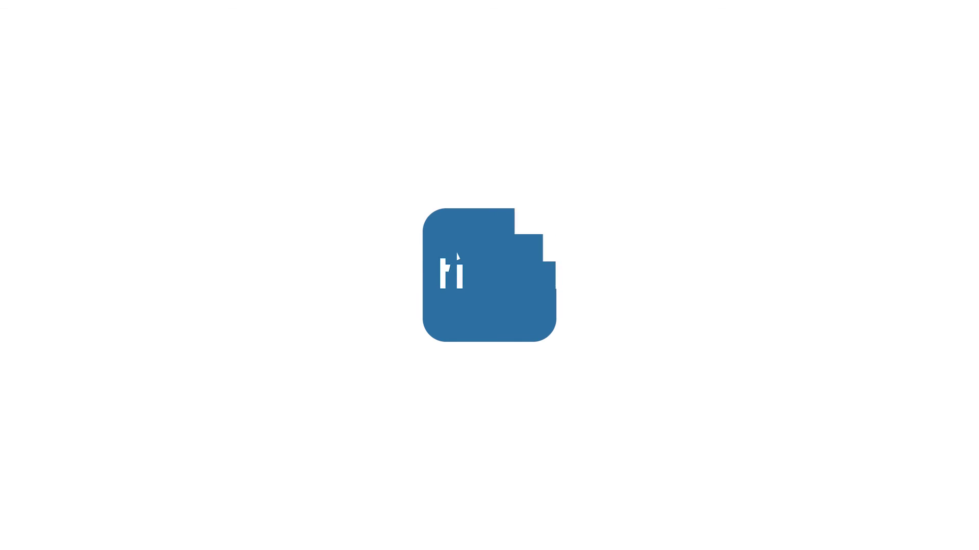